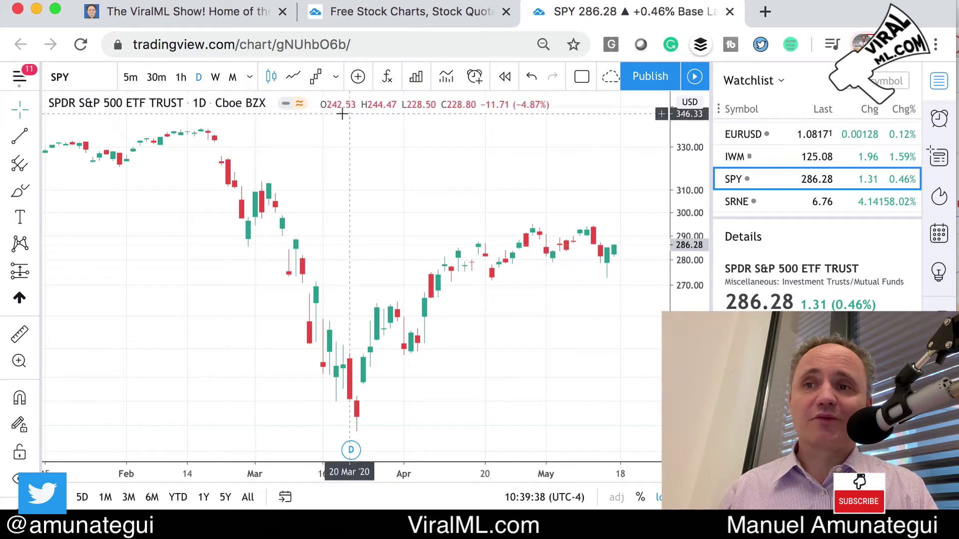
Step: View the ViralML site and the TradingView home page, and return to the SPY chart
{"action": "left_click", "coordinate": [186, 11]}
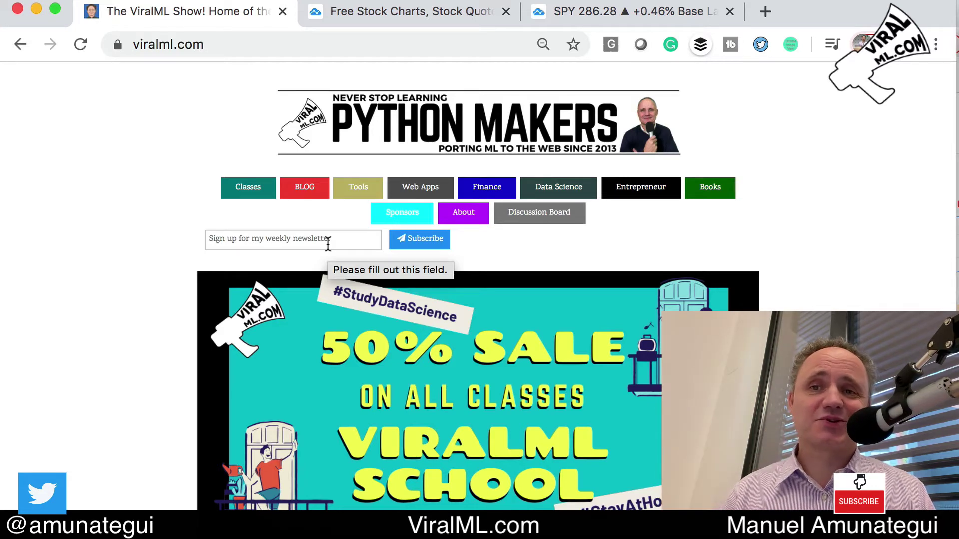
{"action": "left_click", "coordinate": [370, 17]}
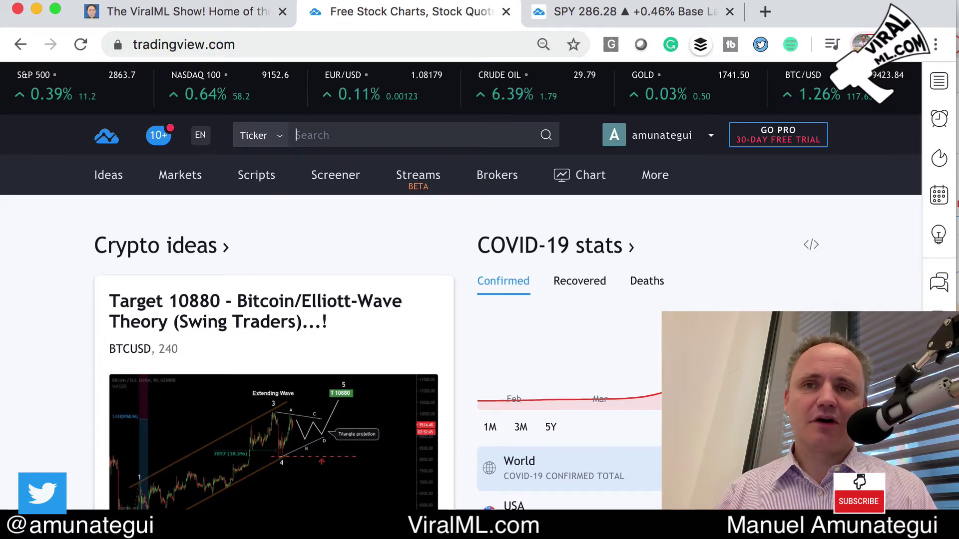
{"action": "left_click", "coordinate": [549, 11]}
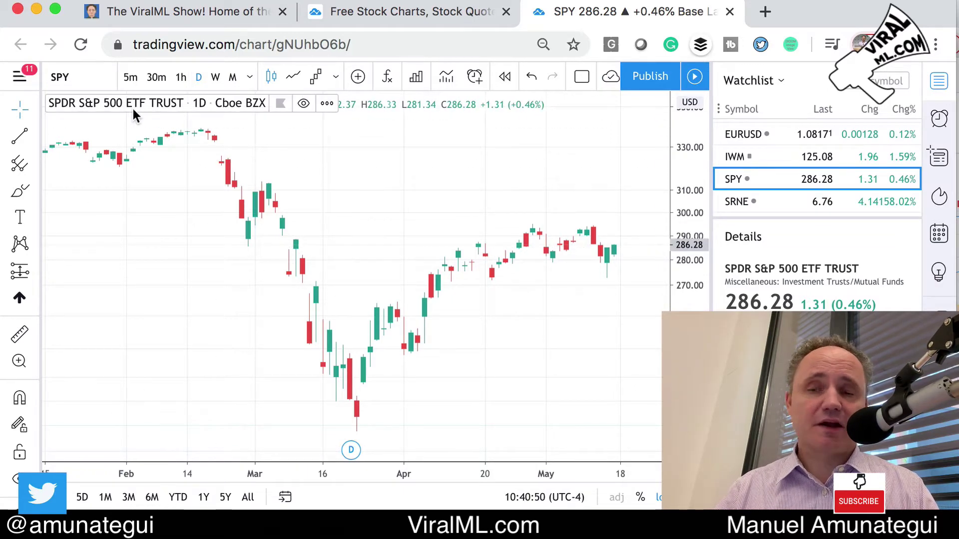
Step: Switch the SPY chart to Renko style and mark horizontal levels at 339.50, about 291.77 and 225.24
{"action": "left_click", "coordinate": [293, 78]}
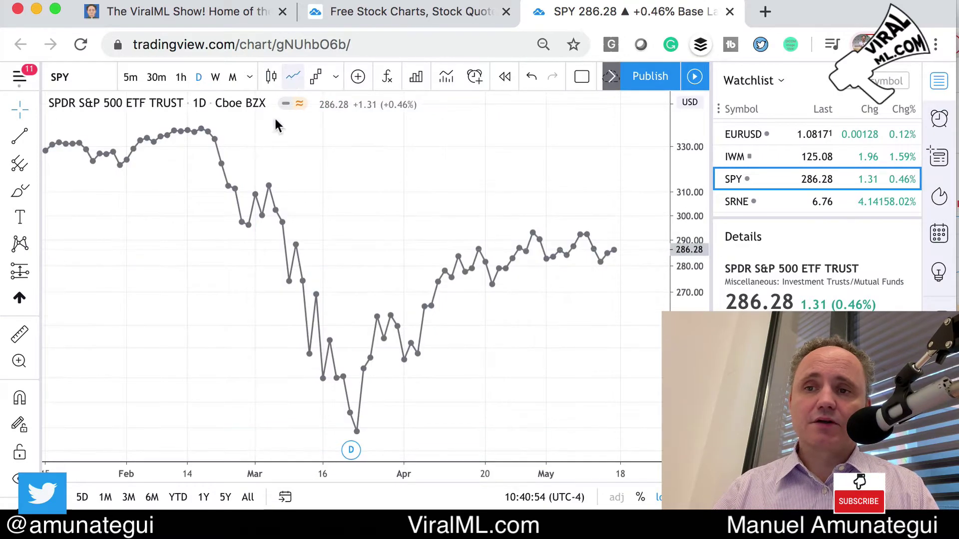
{"action": "left_click", "coordinate": [318, 78]}
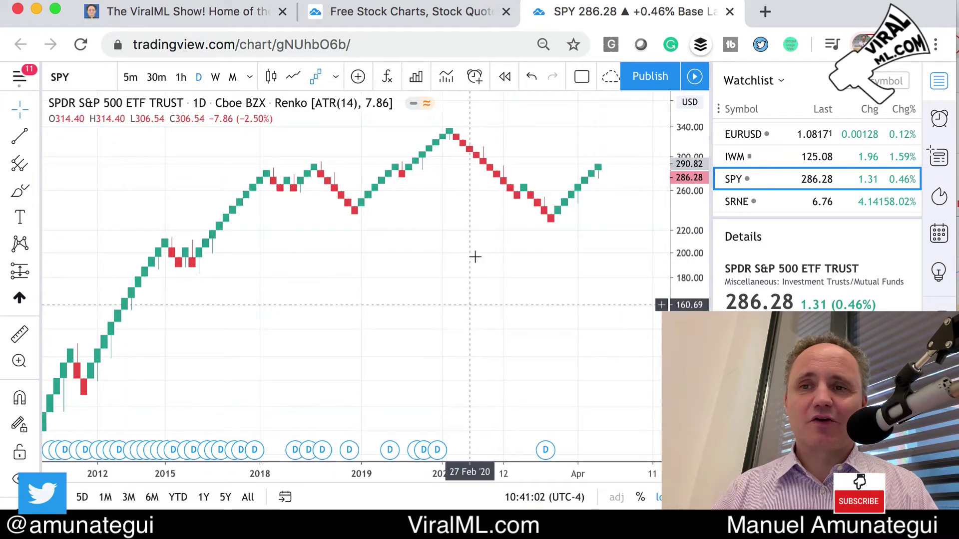
{"action": "left_click", "coordinate": [453, 128]}
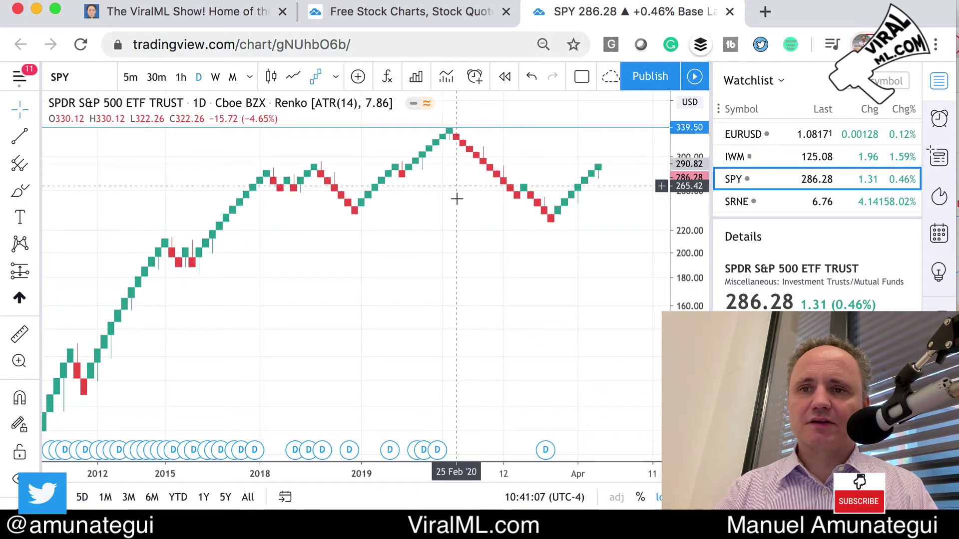
{"action": "left_click", "coordinate": [454, 225]}
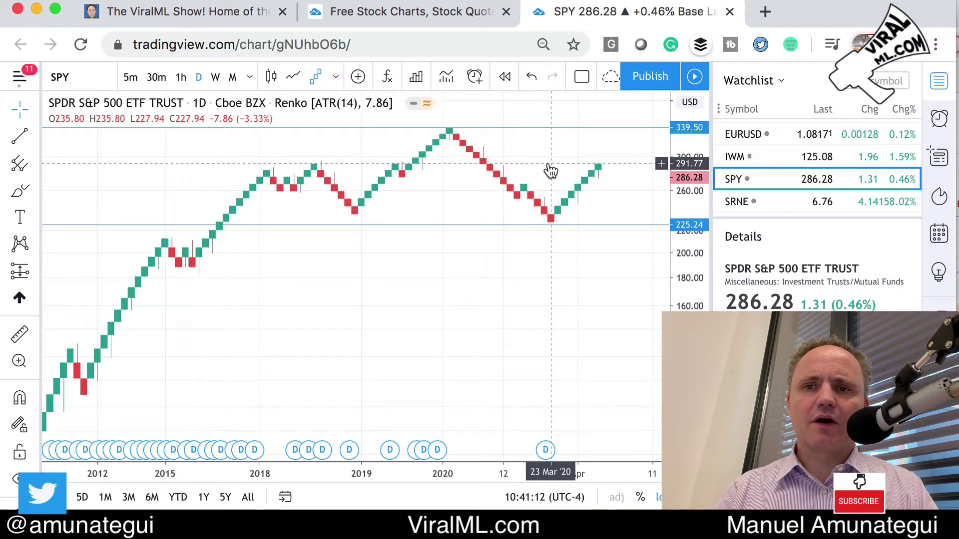
Step: Show SPY as a line chart, and move the middle horizontal line to 293.59 and the lowest one onto the March low
{"action": "left_click", "coordinate": [293, 77]}
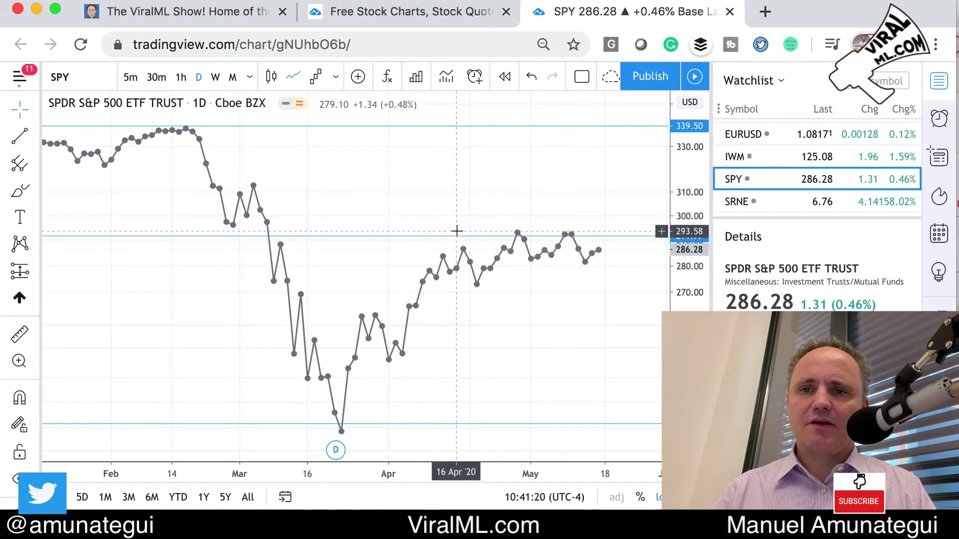
{"action": "left_click_drag", "start_coordinate": [458, 243], "coordinate": [455, 235]}
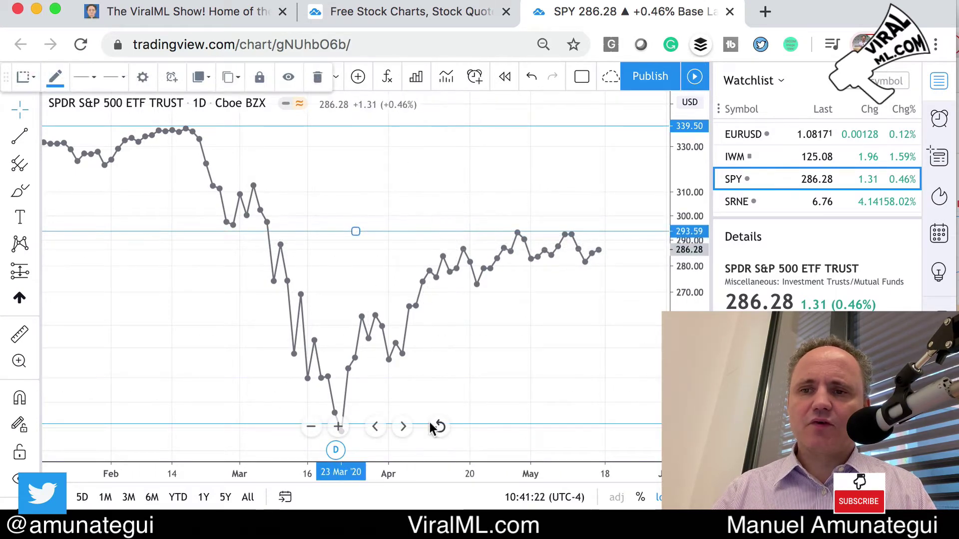
{"action": "left_click_drag", "start_coordinate": [524, 424], "coordinate": [524, 430]}
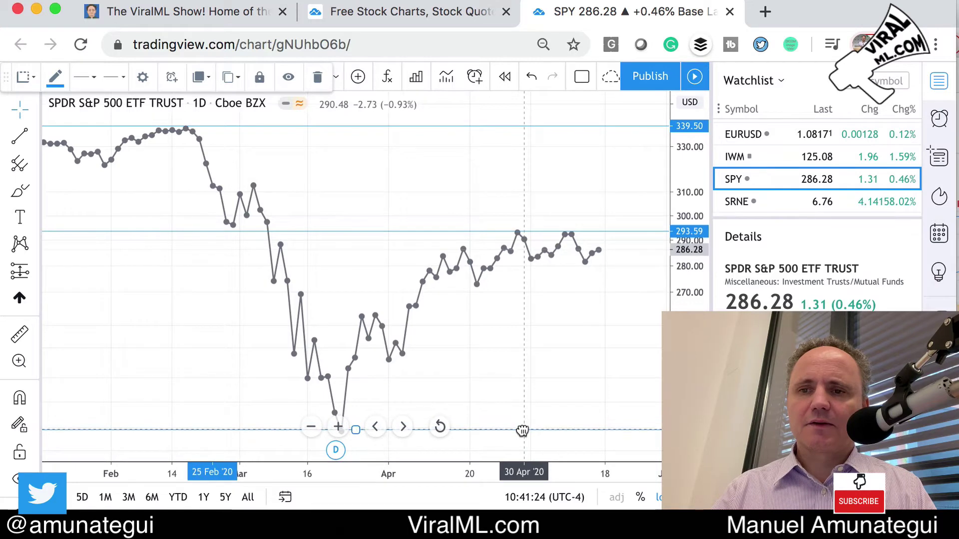
{"action": "left_click", "coordinate": [522, 400]}
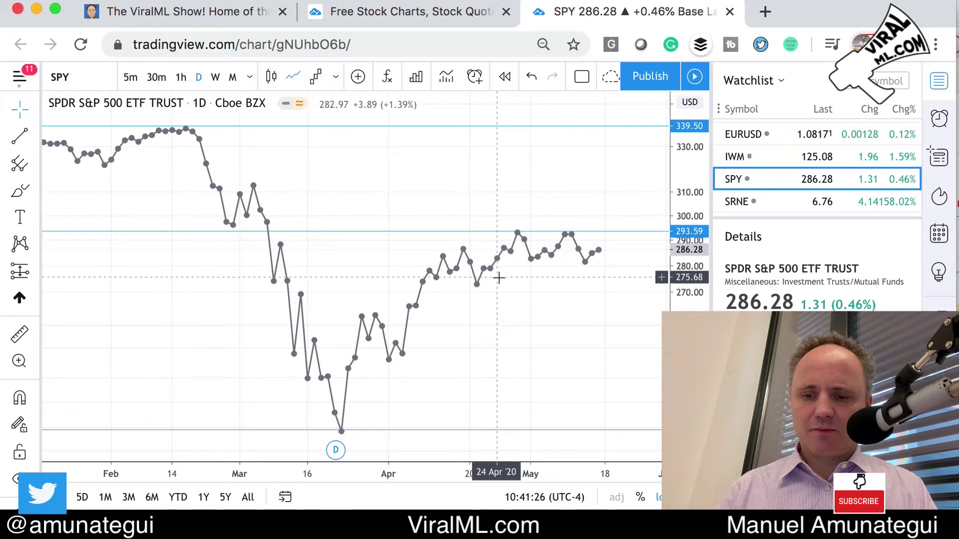
Step: Draw a rising trend line on SPY from just above the March low at 24 Mar '20 to 298.16 at 15 May '20
{"action": "key", "text": "alt+t"}
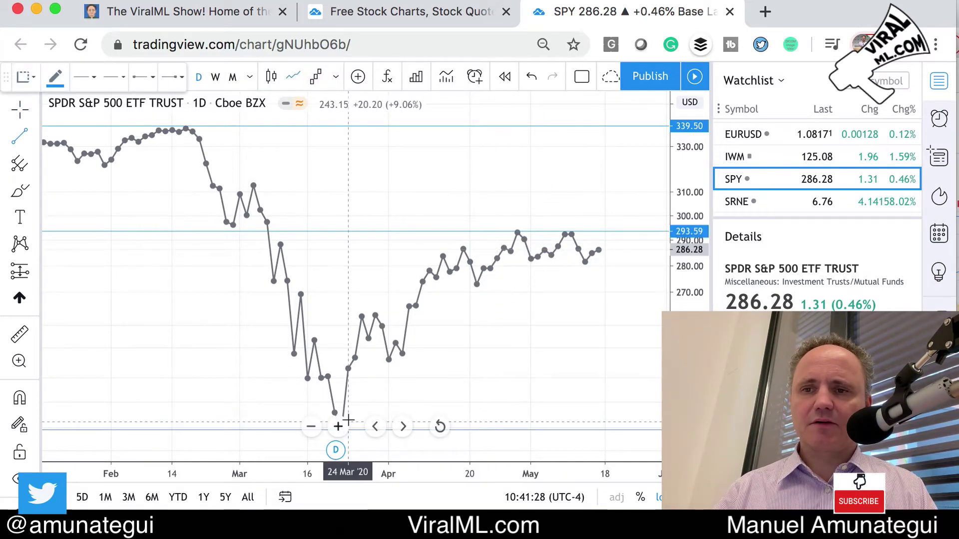
{"action": "left_click_drag", "start_coordinate": [348, 419], "coordinate": [517, 301]}
{"action": "left_click", "coordinate": [598, 221]}
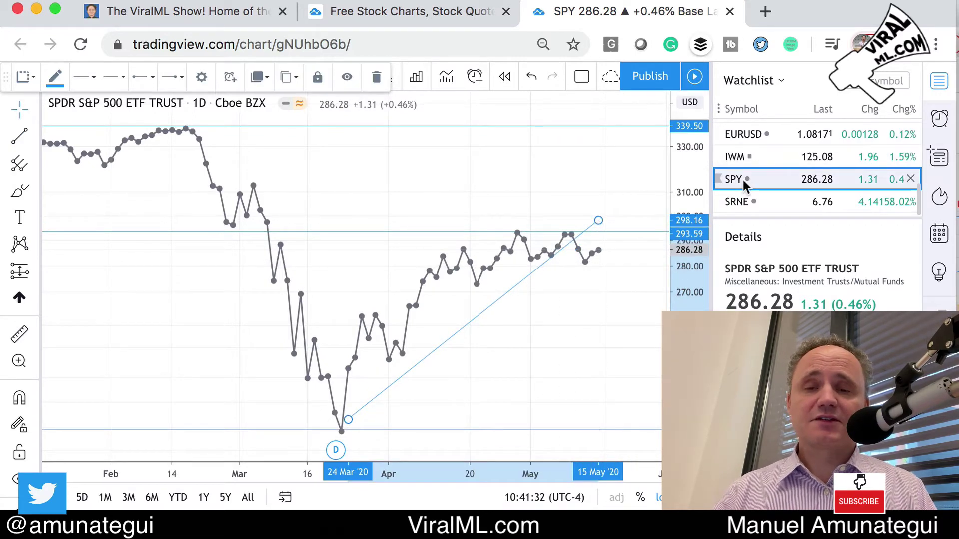
Step: Load the BTCUSD chart from the watchlist and clear the blue arrow drawing from it
{"action": "scroll", "coordinate": [753, 177], "scroll_direction": "up", "scroll_amount": 5}
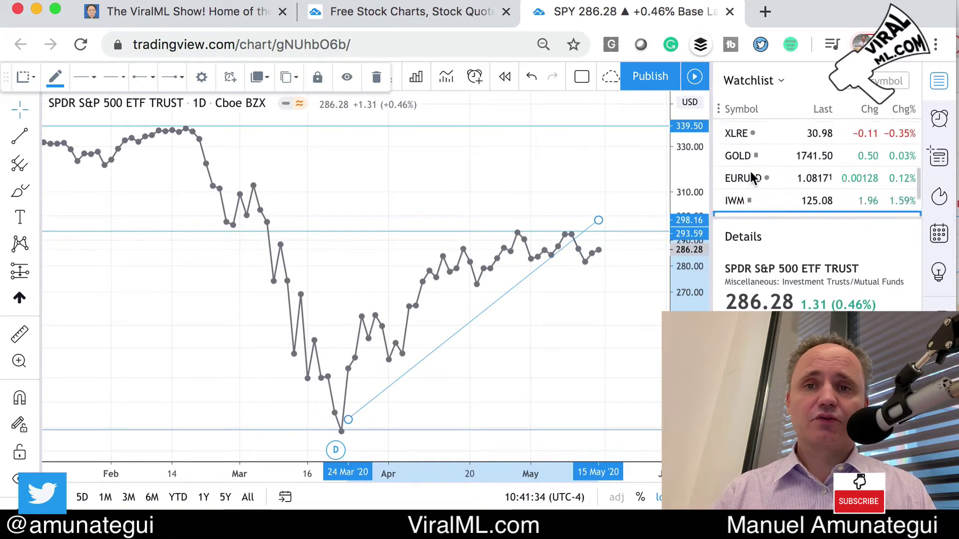
{"action": "scroll", "coordinate": [751, 172], "scroll_direction": "up", "scroll_amount": 2}
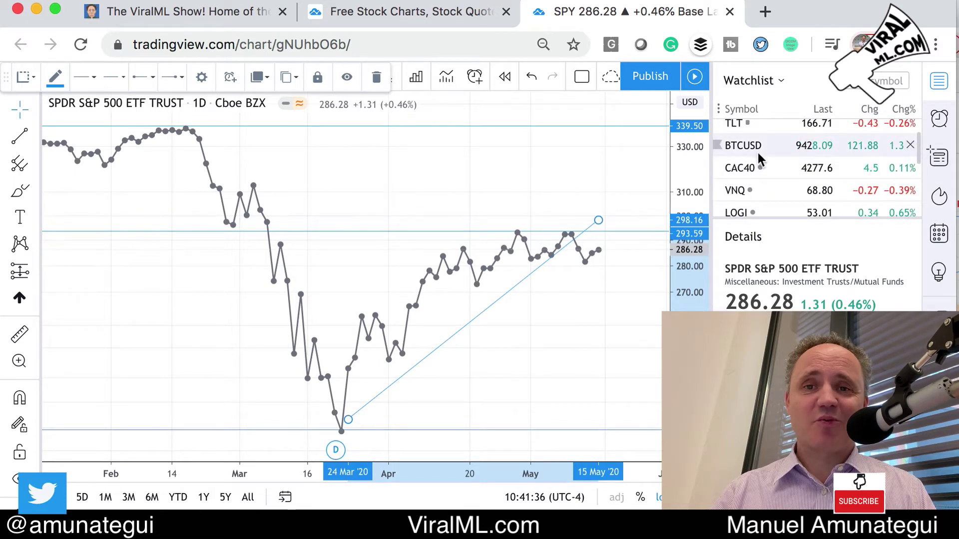
{"action": "left_click", "coordinate": [757, 149]}
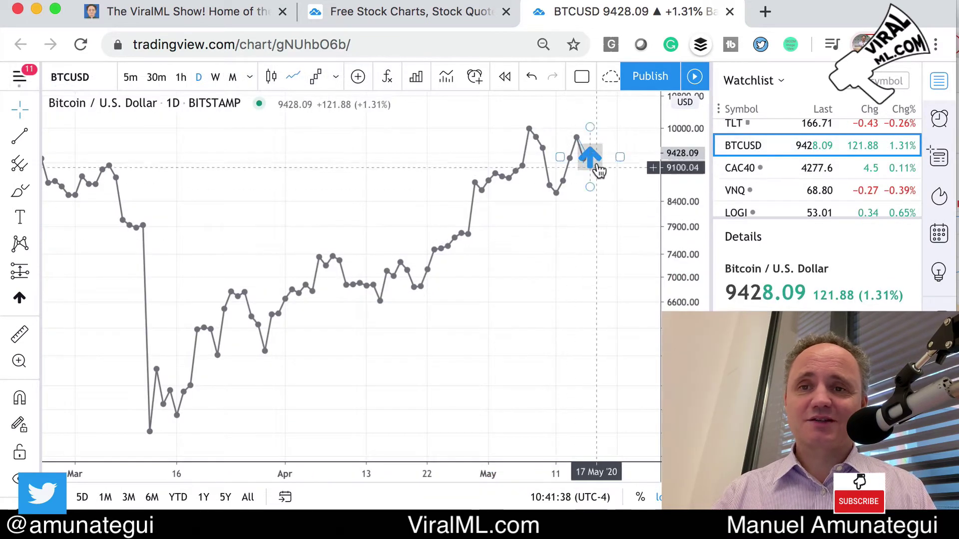
{"action": "left_click", "coordinate": [19, 478]}
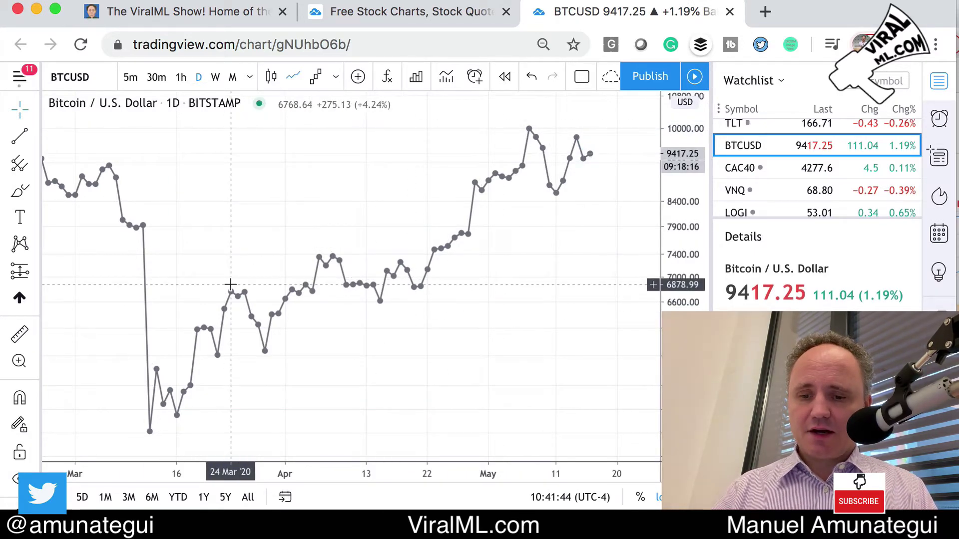
Step: Draw a rising support trend line under the BTCUSD prices from the 12 Mar '20 low to 9165.56 at 22 May '20
{"action": "key", "text": "alt+t"}
{"action": "left_click", "coordinate": [508, 206]}
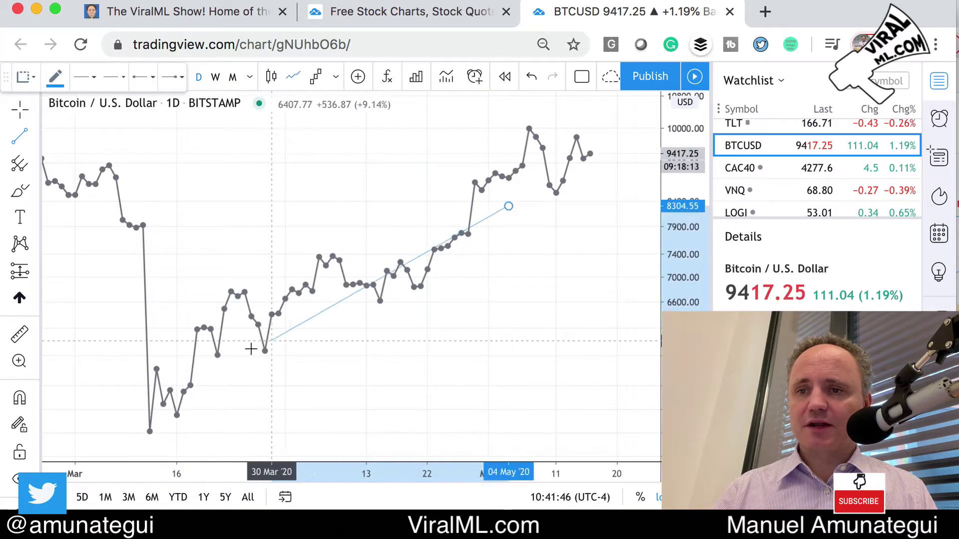
{"action": "left_click", "coordinate": [149, 438]}
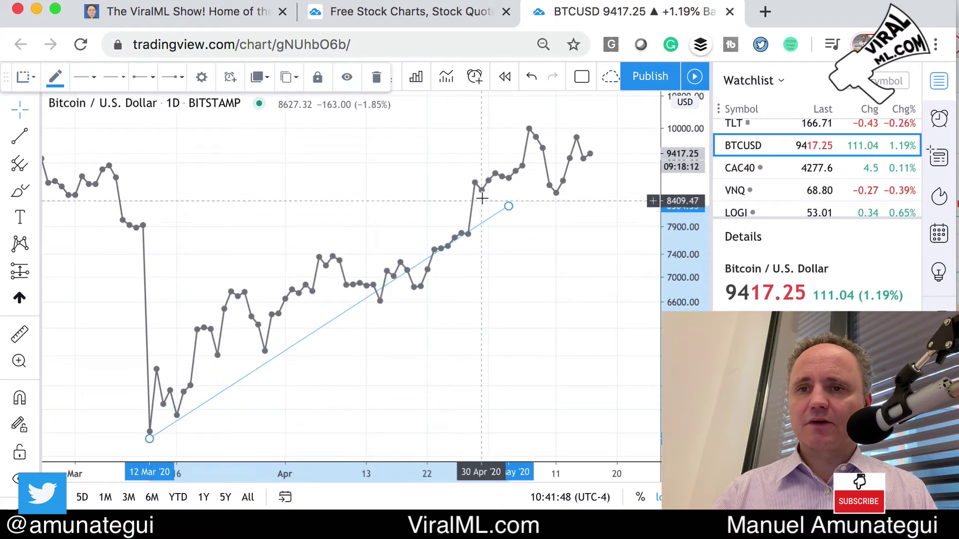
{"action": "left_click_drag", "start_coordinate": [508, 206], "coordinate": [628, 165]}
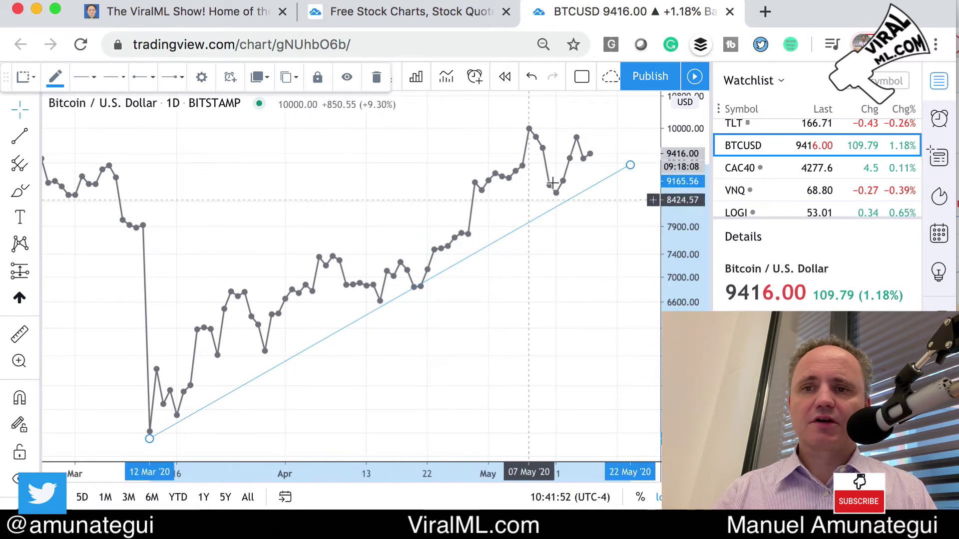
Step: Draw a roughly parallel upper trend line over the BTCUSD highs, starting at 15 Mar '20 and ending just past the 7 May peak
{"action": "key", "text": "alt+t"}
{"action": "left_click", "coordinate": [170, 319]}
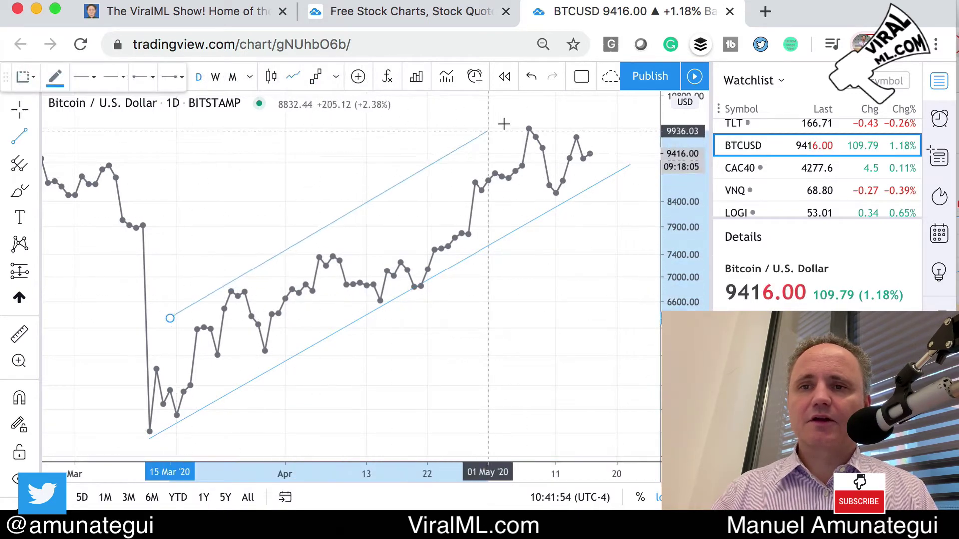
{"action": "left_click", "coordinate": [554, 110]}
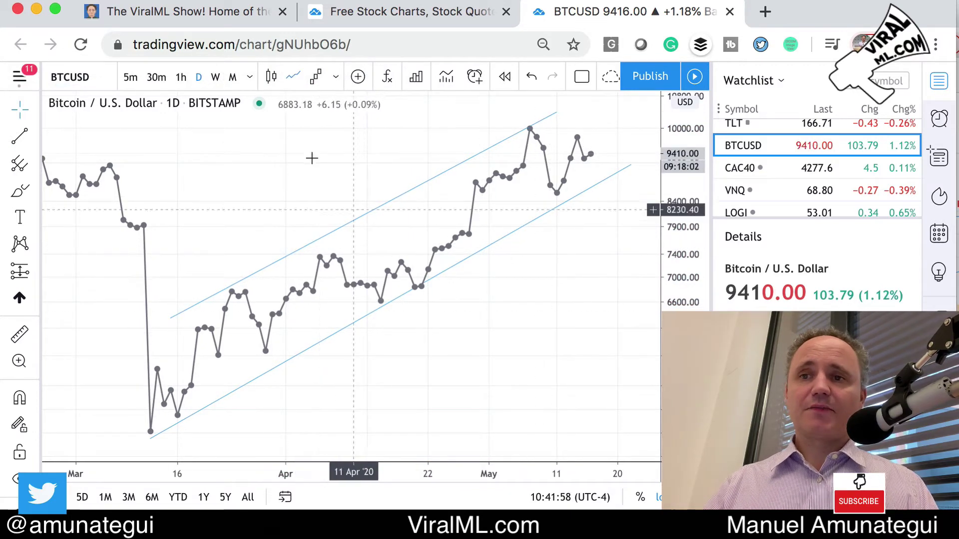
Step: Show BTCUSD as one-hour candles and add horizontal lines at 9815.89 and along the lower support level below 9300
{"action": "left_click", "coordinate": [274, 77]}
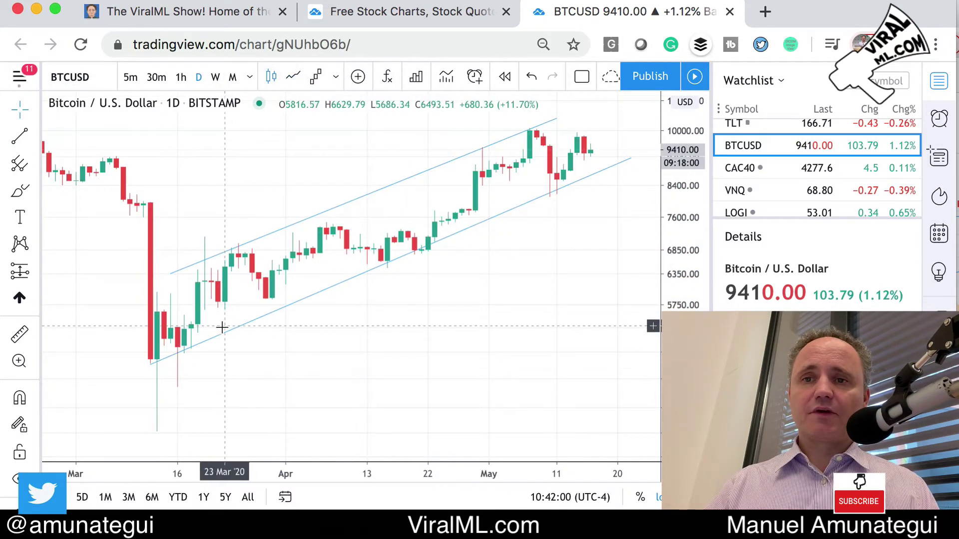
{"action": "left_click", "coordinate": [179, 78]}
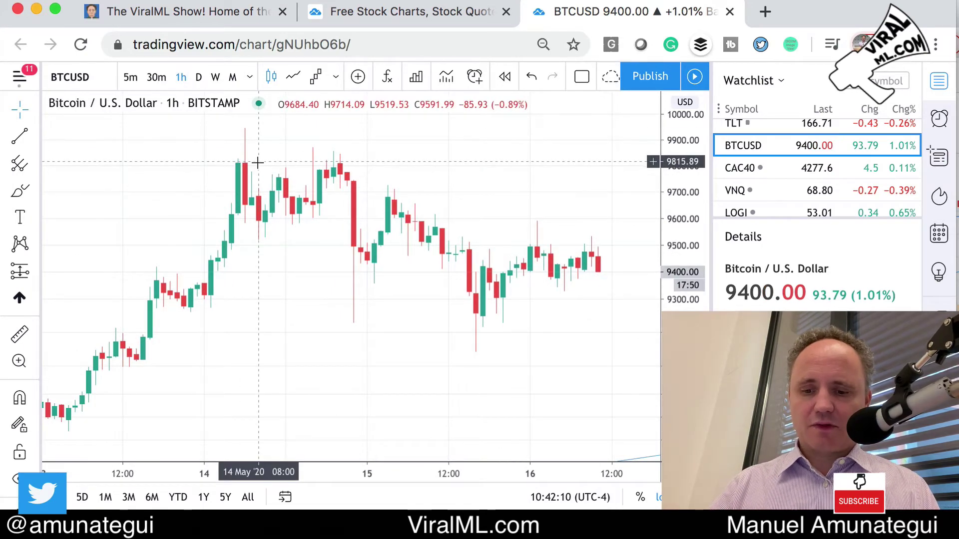
{"action": "key", "text": "alt+h"}
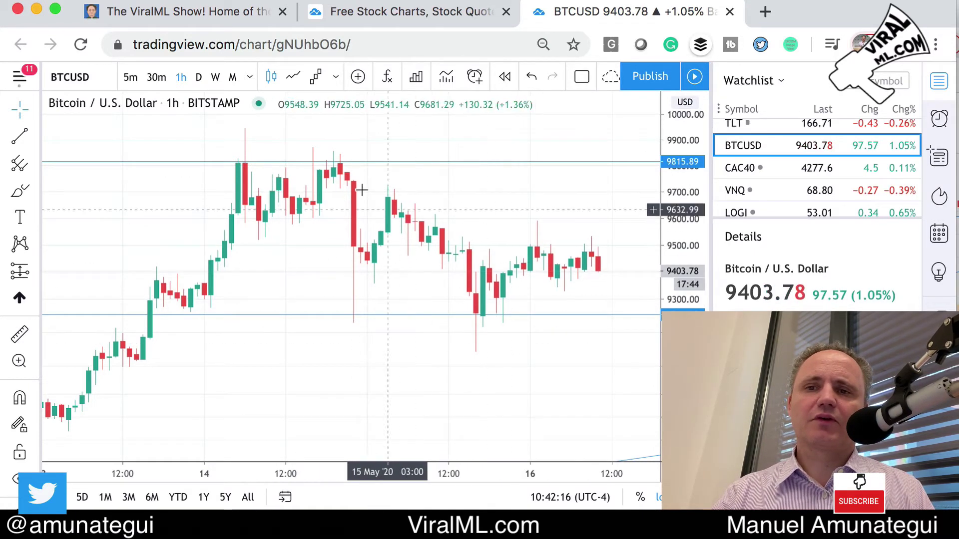
Step: Set the BTCUSD interval to 30 minutes and draw a falling trend line from 9805.46 at 14 May 20:00 to 16 May 10:30
{"action": "left_click", "coordinate": [156, 77]}
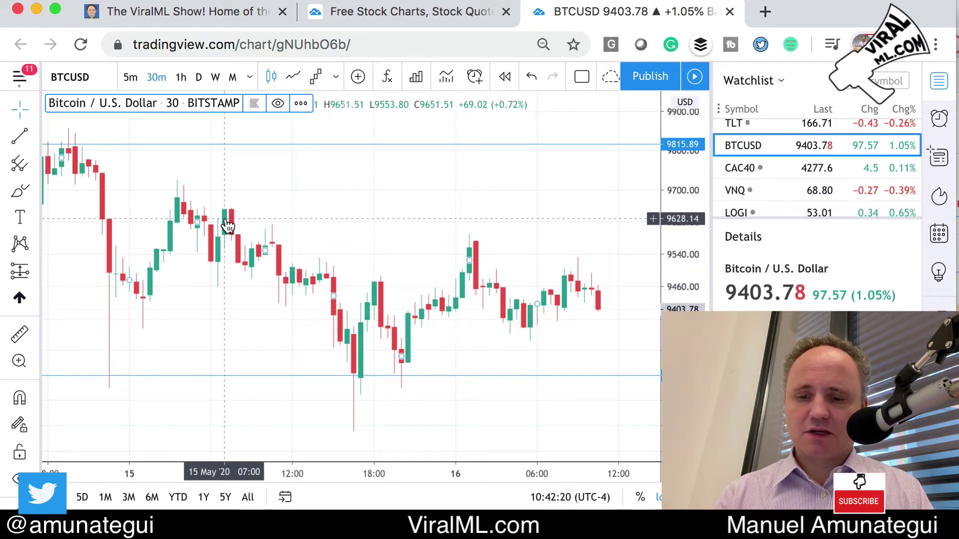
{"action": "key", "text": "alt+t"}
{"action": "left_click", "coordinate": [75, 149]}
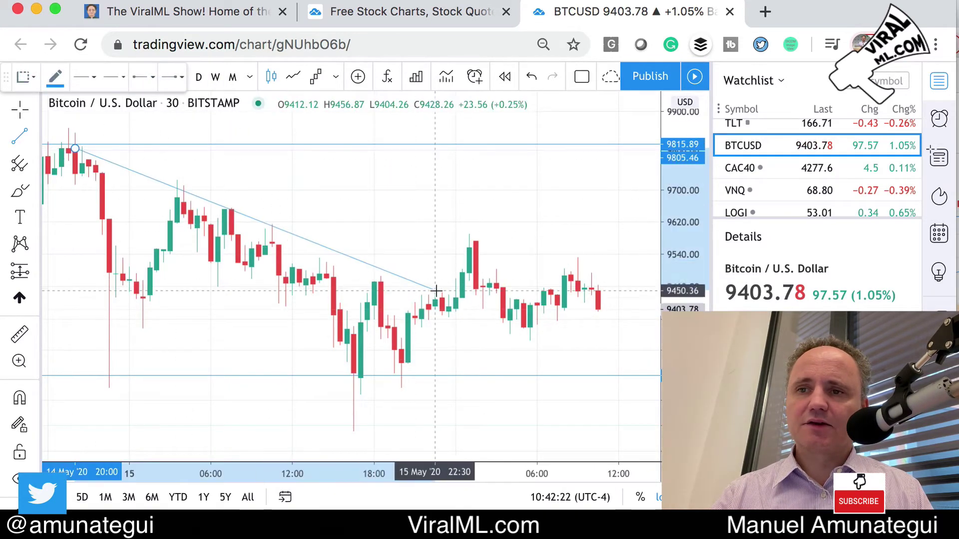
{"action": "left_click", "coordinate": [488, 321]}
{"action": "left_click_drag", "start_coordinate": [489, 322], "coordinate": [594, 367]}
Step: Draw a lower falling trend line under the 30-minute lows from 9505.56 at 14 May 19:00 to 16 May 03:30
{"action": "key", "text": "alt+t"}
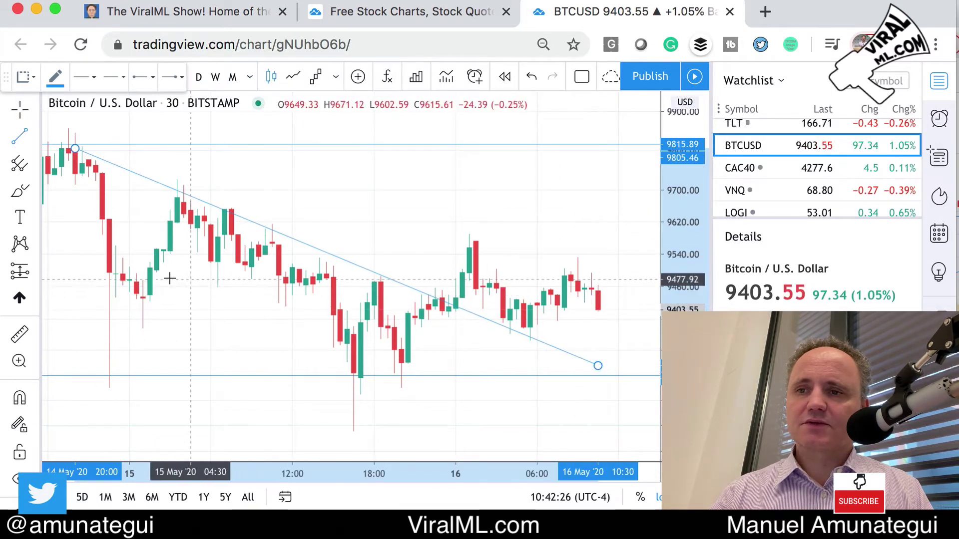
{"action": "left_click", "coordinate": [61, 269]}
{"action": "left_click", "coordinate": [502, 426]}
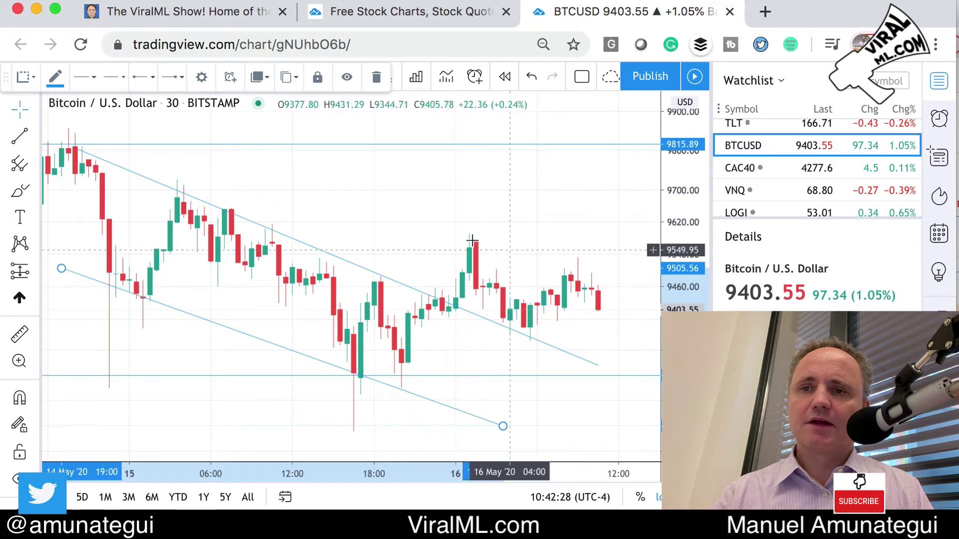
{"action": "left_click", "coordinate": [250, 146]}
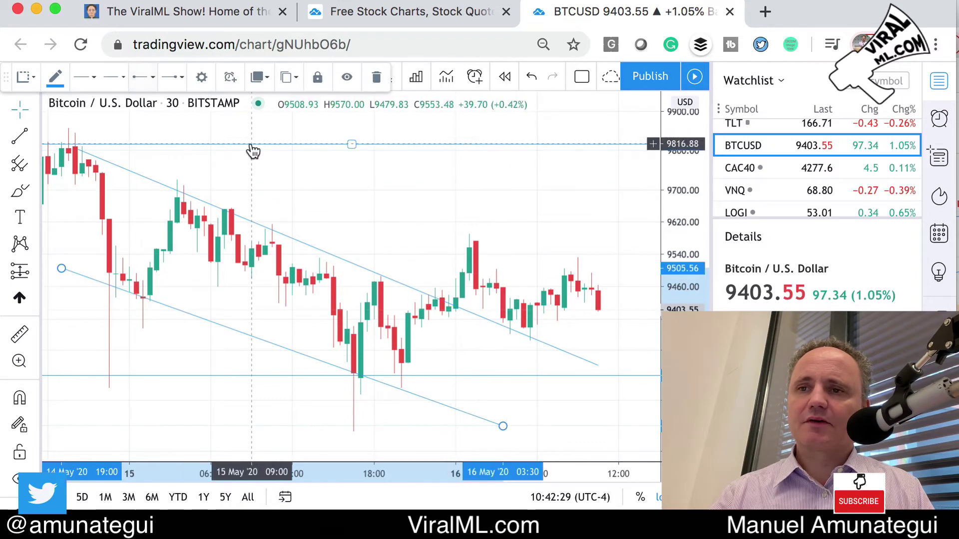
{"action": "left_click", "coordinate": [338, 208]}
Step: Set the BTCUSD interval to 5 minutes and draw a rising trend line under the lows, from 16 May 05:25 to just past the last candle
{"action": "left_click", "coordinate": [130, 79]}
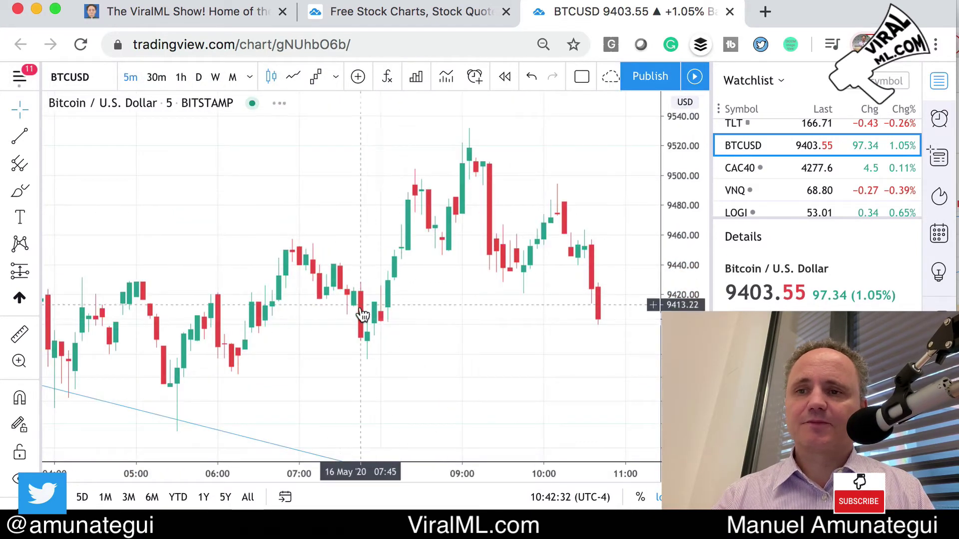
{"action": "key", "text": "alt+t"}
{"action": "left_click", "coordinate": [170, 390]}
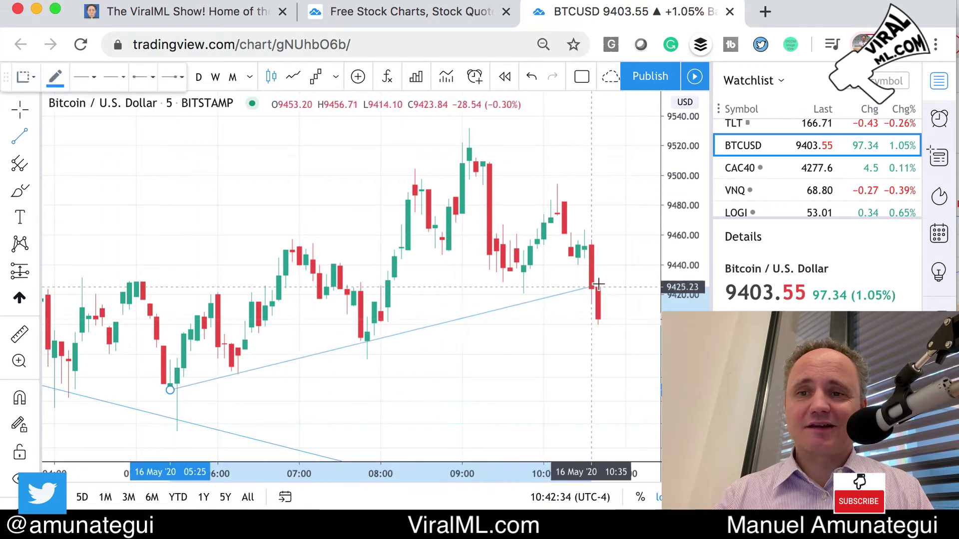
{"action": "left_click", "coordinate": [618, 278]}
Step: Draw an upper rising trend line over the 5-minute highs from 9426.23 at 04:40 to 9522.93 at 10:25
{"action": "left_click", "coordinate": [109, 285]}
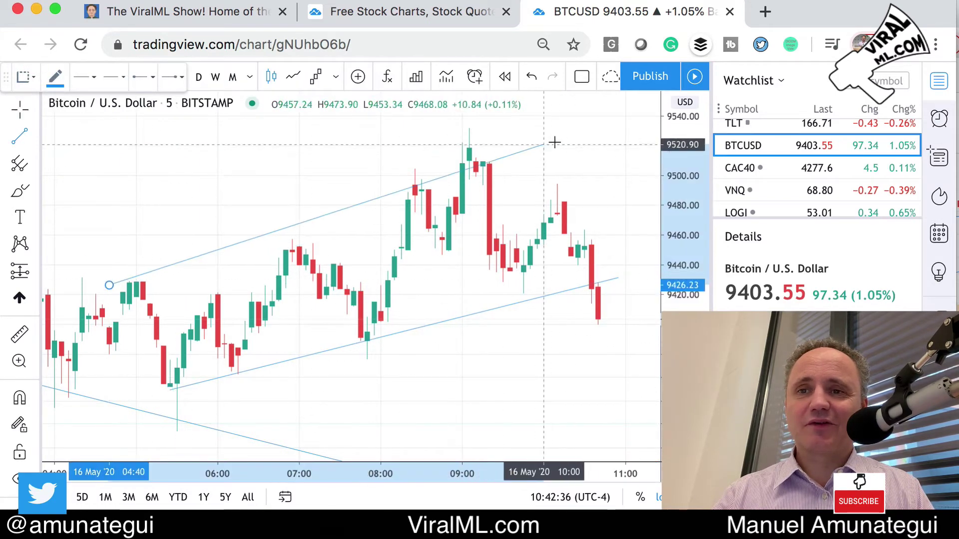
{"action": "left_click", "coordinate": [576, 141]}
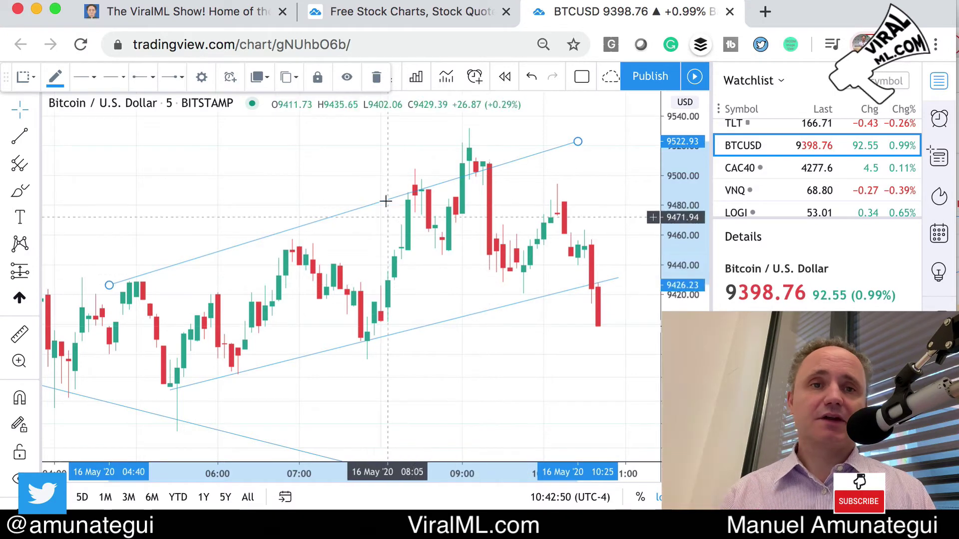
{"action": "left_click", "coordinate": [389, 112]}
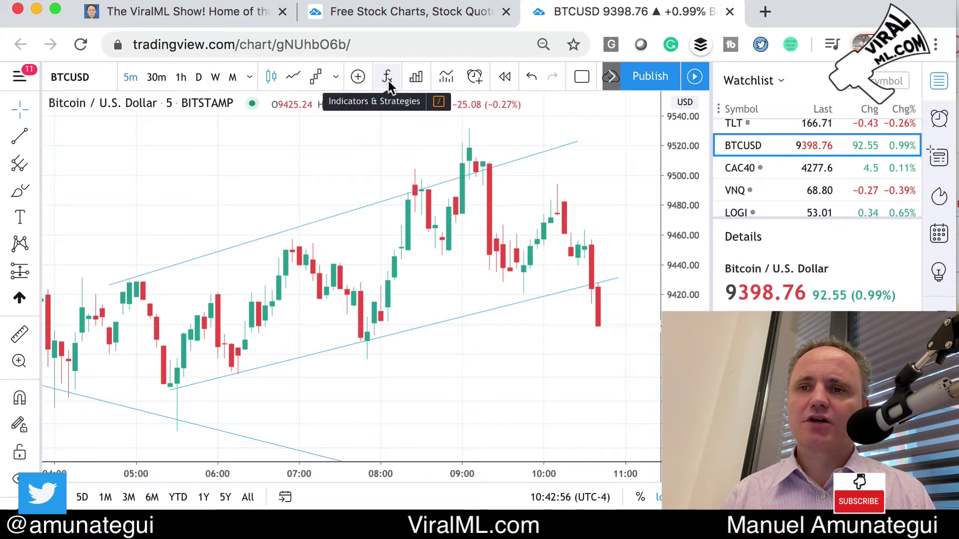
Step: Add the built-in Smoothed Moving Average indicator to the BTCUSD 5-minute chart
{"action": "left_click", "coordinate": [388, 78]}
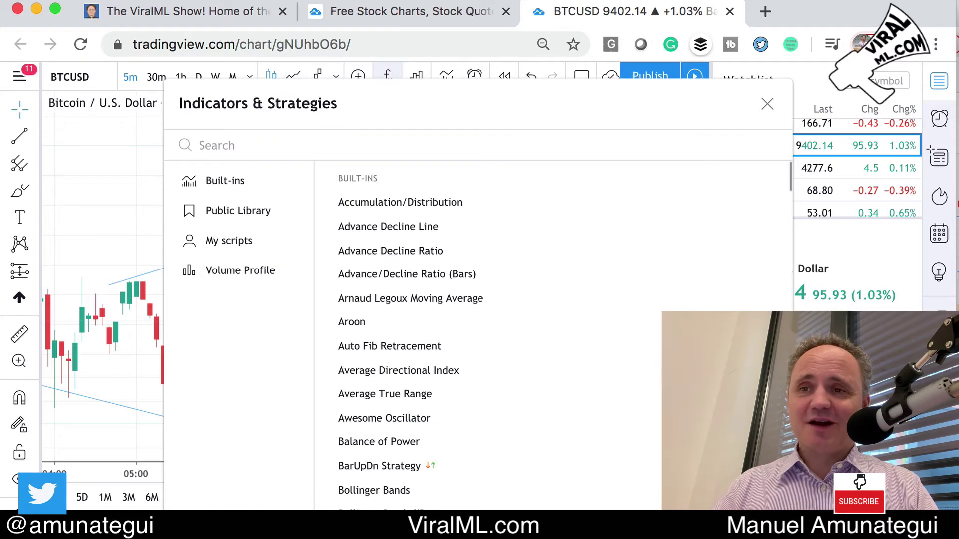
{"action": "type", "text": "sma"}
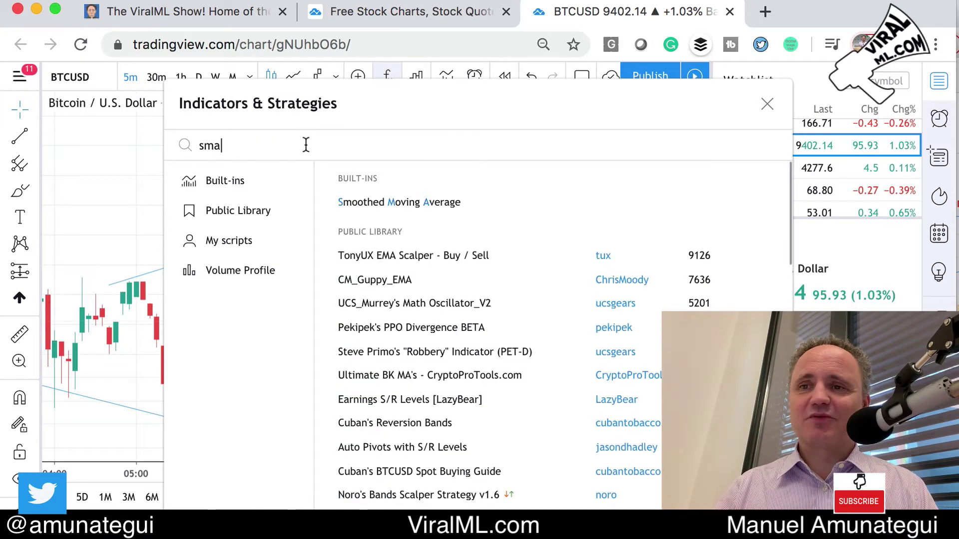
{"action": "left_click", "coordinate": [383, 202]}
{"action": "key", "text": "Escape"}
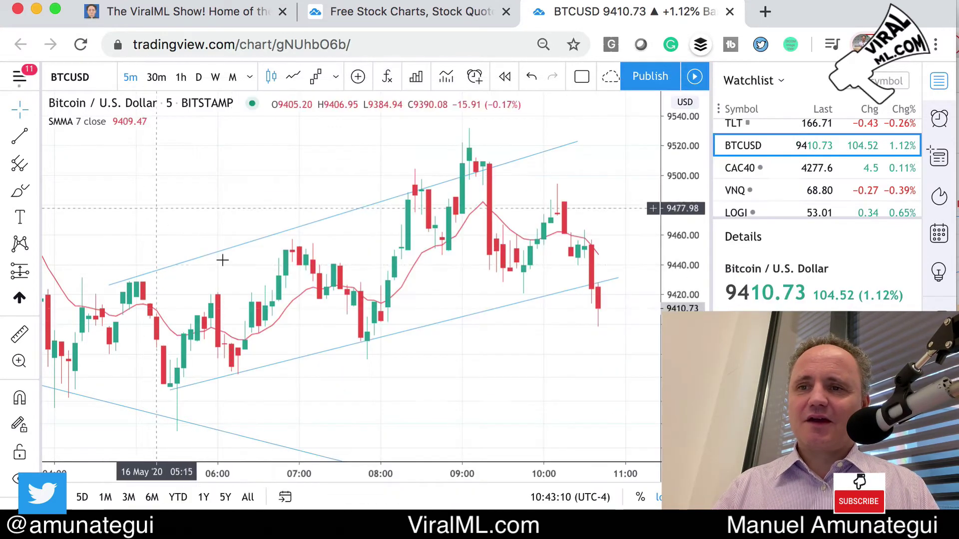
Step: Set the length of the SMMA indicator on the BTCUSD chart to 50
{"action": "left_click", "coordinate": [87, 121]}
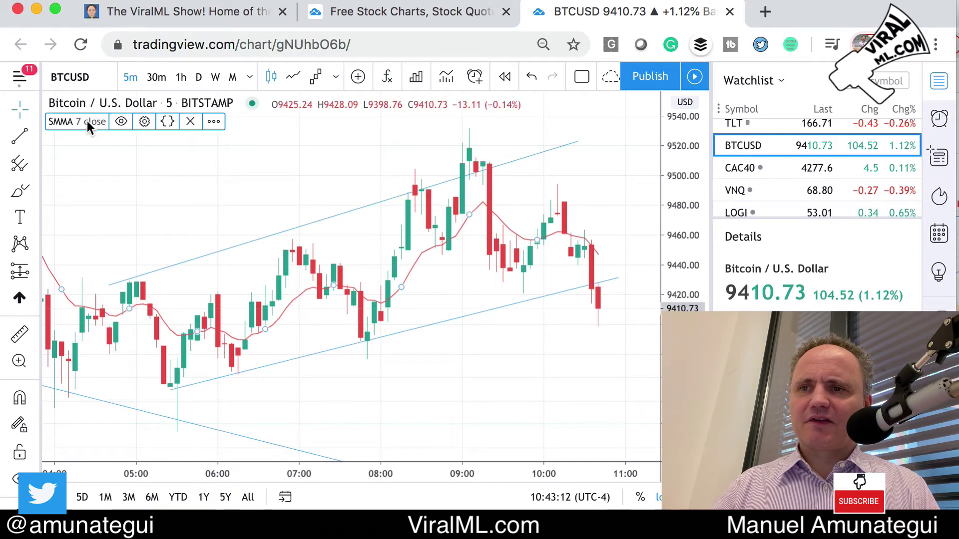
{"action": "left_click", "coordinate": [143, 122]}
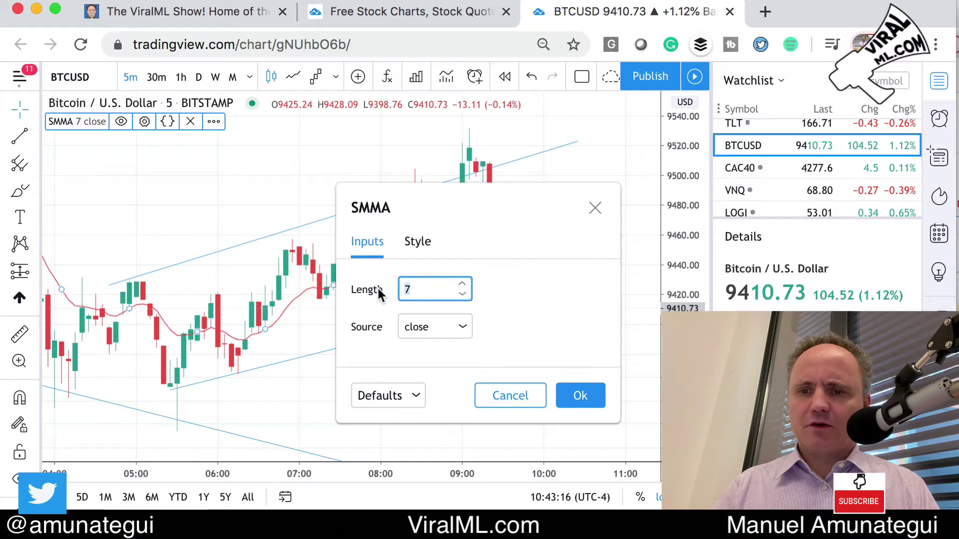
{"action": "type", "text": "50"}
{"action": "left_click", "coordinate": [589, 398]}
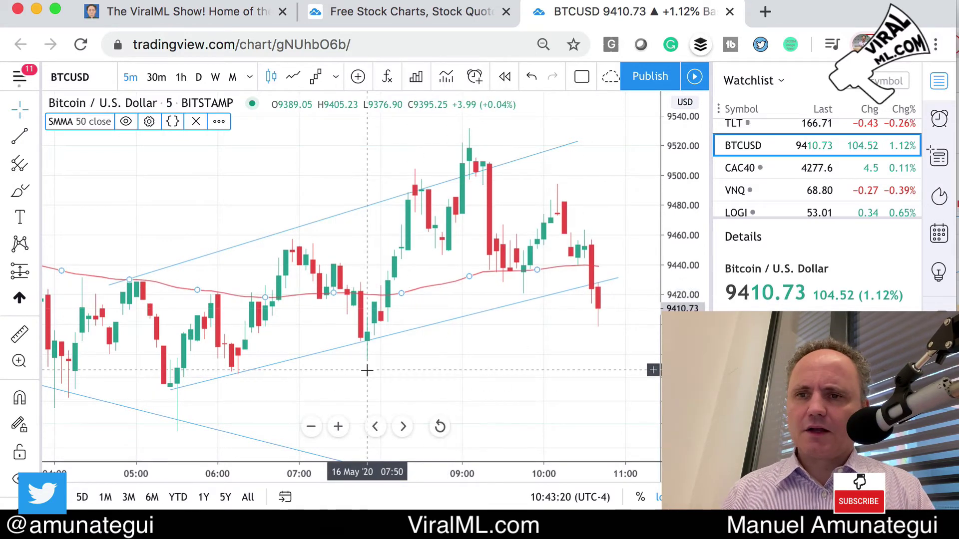
{"action": "scroll", "coordinate": [366, 370], "scroll_direction": "down", "scroll_amount": 10}
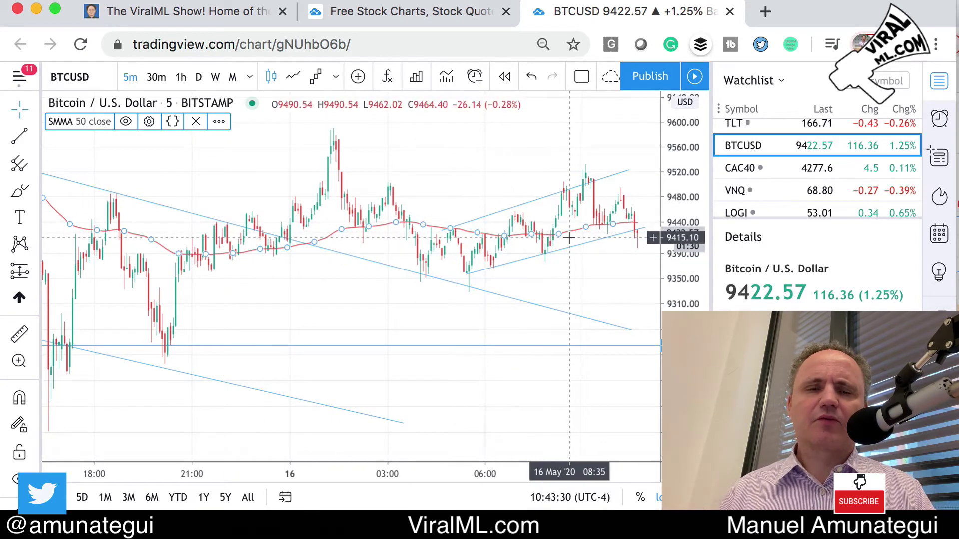
{"action": "left_click", "coordinate": [553, 242]}
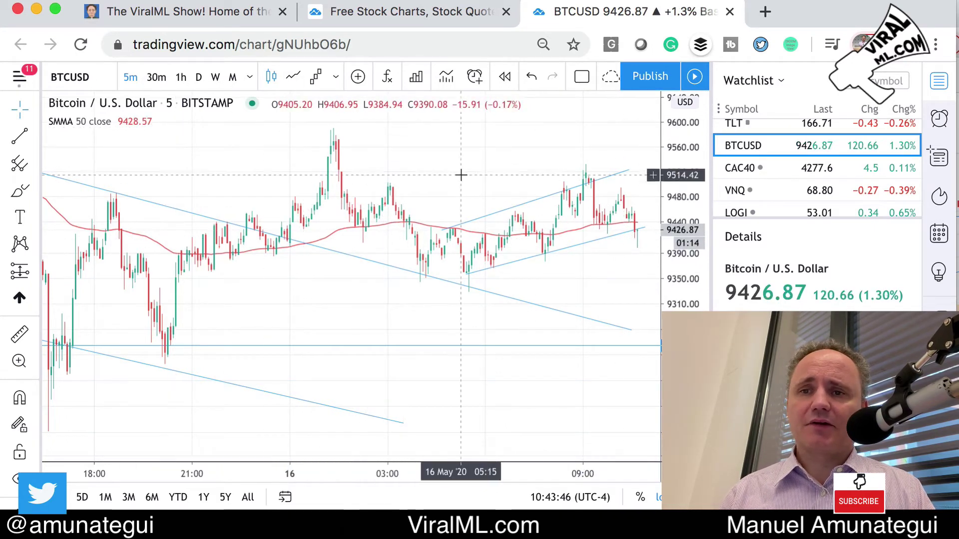
{"action": "left_click", "coordinate": [30, 271]}
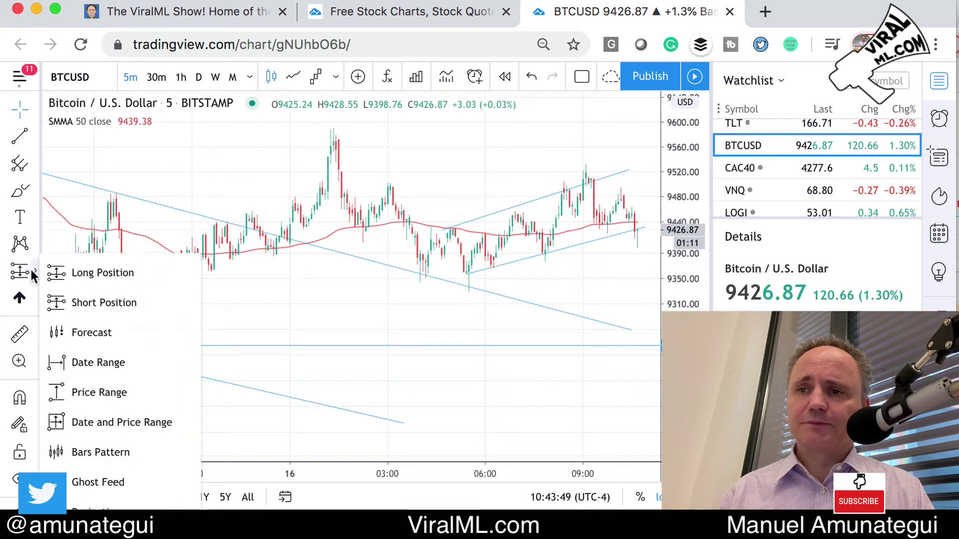
{"action": "left_click", "coordinate": [67, 274]}
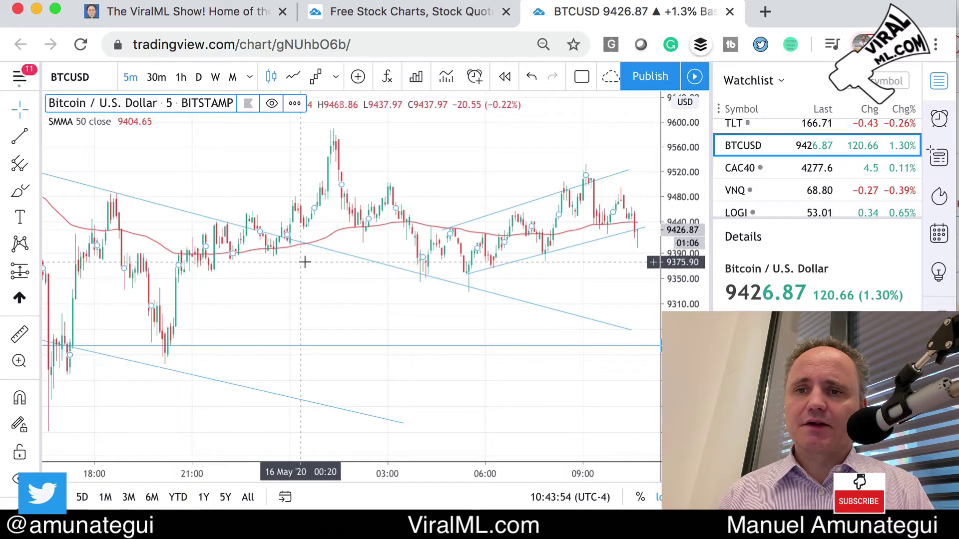
{"action": "key", "text": "Escape"}
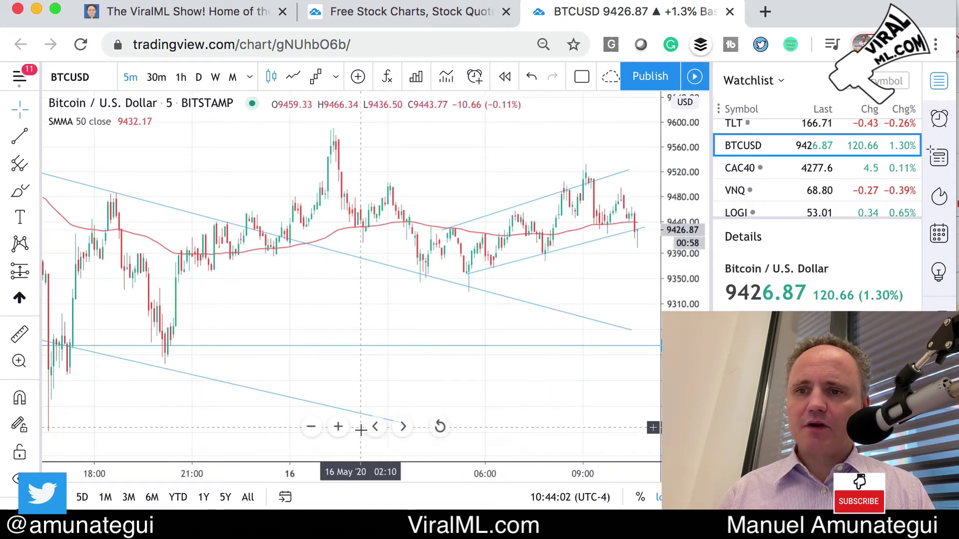
Step: Place a Long Position on the 5-minute BTCUSD chart at 16 May 08:00, just above the rising lower trend line
{"action": "left_click", "coordinate": [338, 427]}
{"action": "left_click", "coordinate": [338, 427]}
{"action": "left_click", "coordinate": [338, 426]}
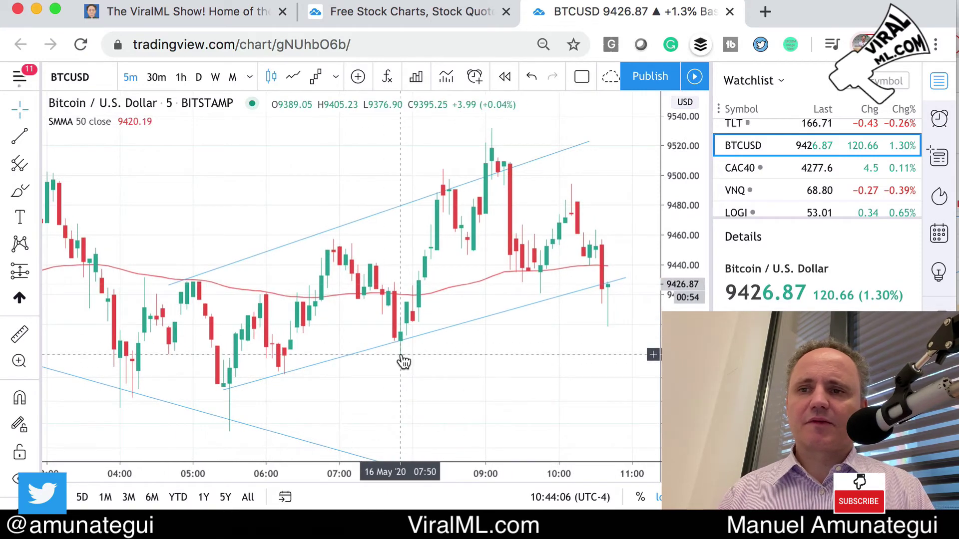
{"action": "left_click", "coordinate": [28, 278]}
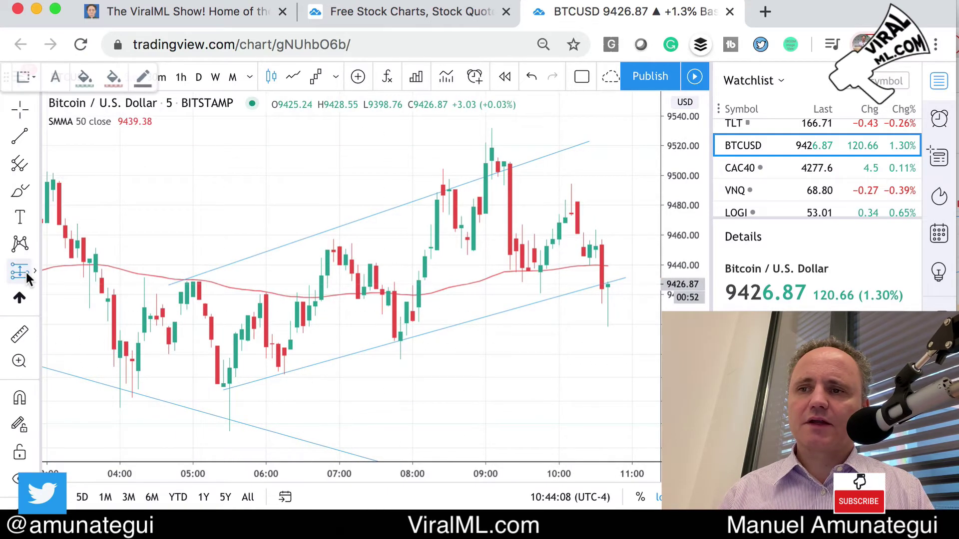
{"action": "left_click", "coordinate": [29, 276]}
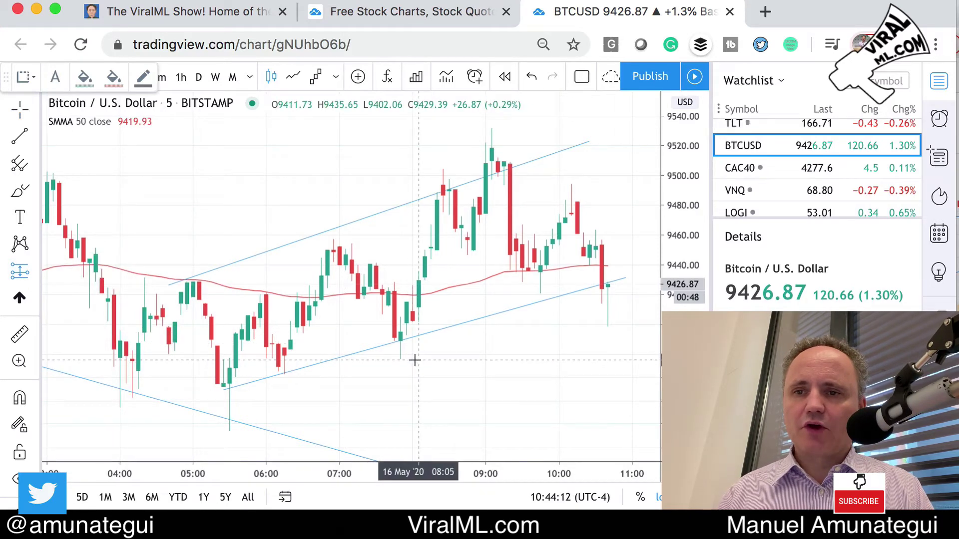
{"action": "left_click", "coordinate": [411, 327]}
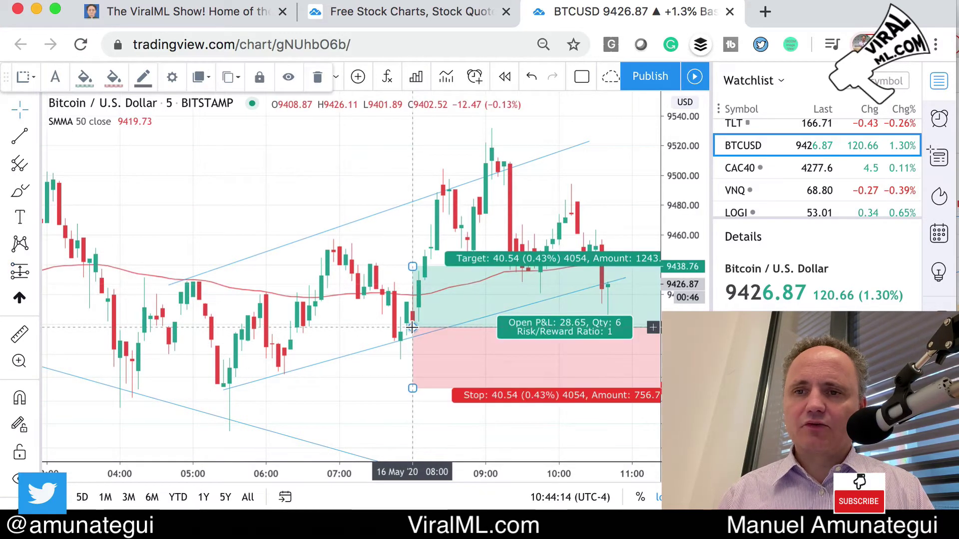
Step: Tighten the long position's stop to 22.95 (0.24%) below entry and raise its target to 9443.79
{"action": "left_click_drag", "start_coordinate": [412, 388], "coordinate": [413, 361]}
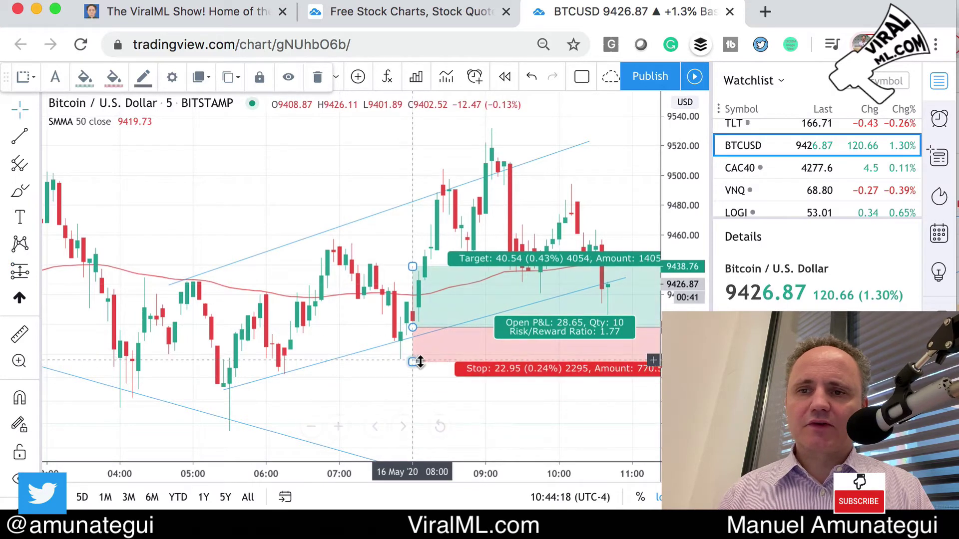
{"action": "scroll", "coordinate": [410, 270], "scroll_direction": "right", "scroll_amount": 5}
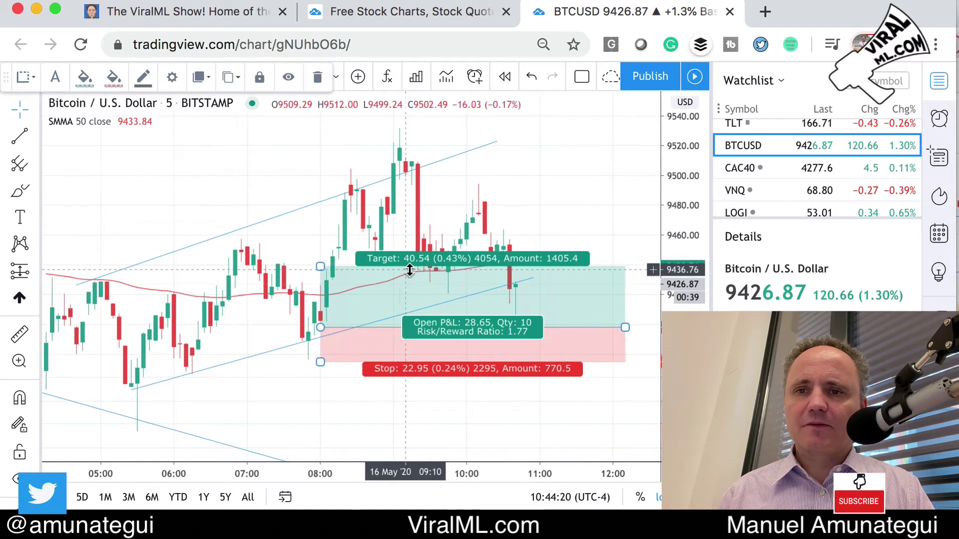
{"action": "mouse_move", "coordinate": [307, 267]}
{"action": "left_mouse_down"}
{"action": "mouse_move", "coordinate": [305, 246]}
{"action": "mouse_move", "coordinate": [307, 259]}
{"action": "left_mouse_up"}
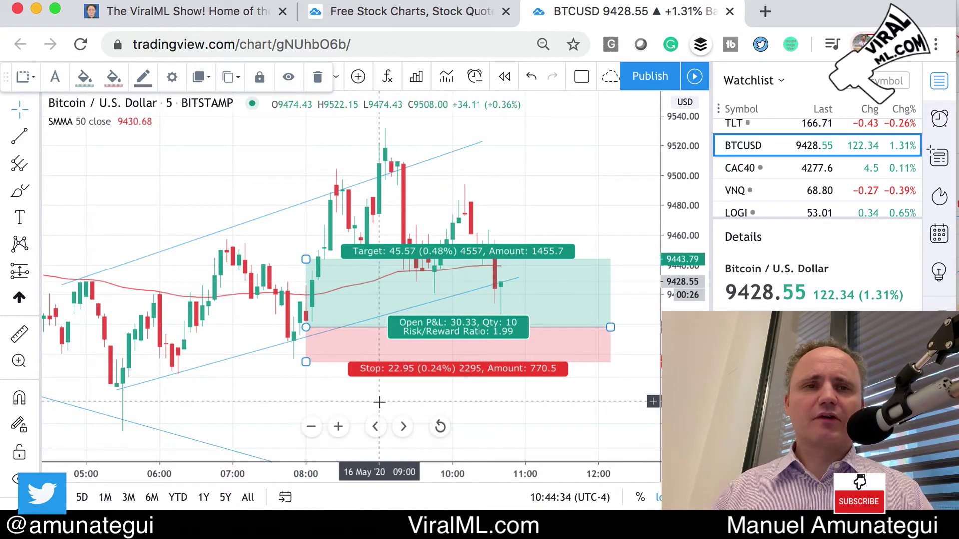
Step: Delete the long position from the BTCUSD chart
{"action": "left_click", "coordinate": [165, 349]}
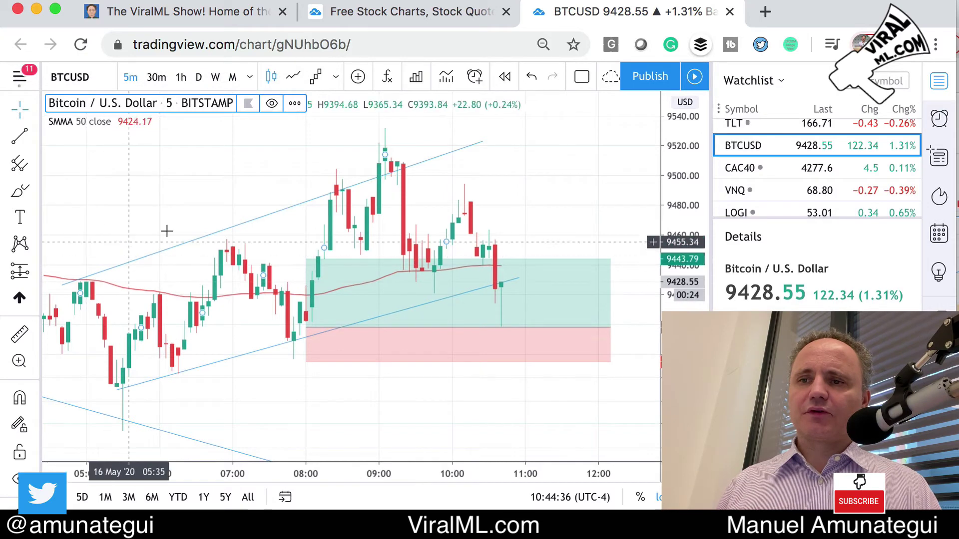
{"action": "left_click", "coordinate": [396, 297]}
{"action": "key", "text": "Delete"}
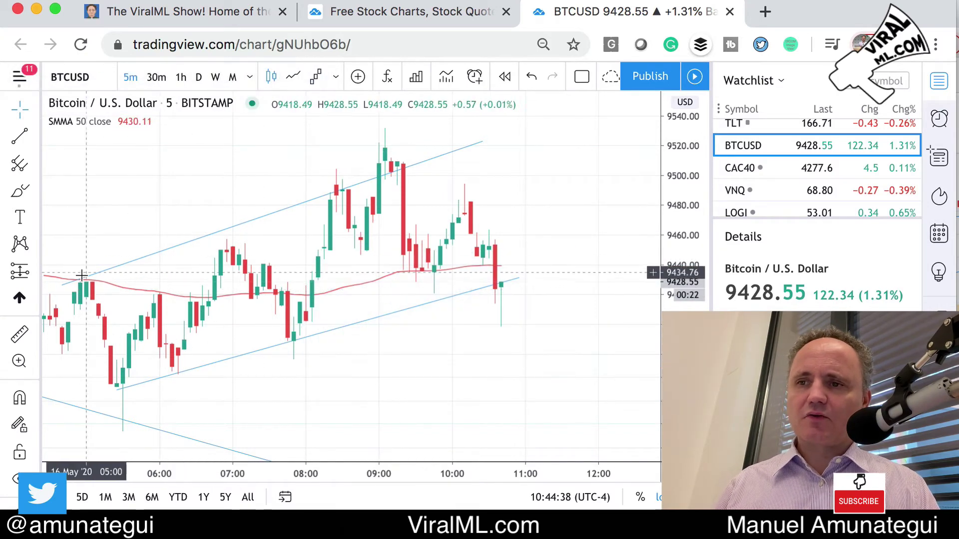
Step: Measure the Price Range on the BTCUSD chart from 9495.63 down to the candles around 16 May 08:00
{"action": "left_click", "coordinate": [20, 272]}
{"action": "left_click", "coordinate": [32, 271]}
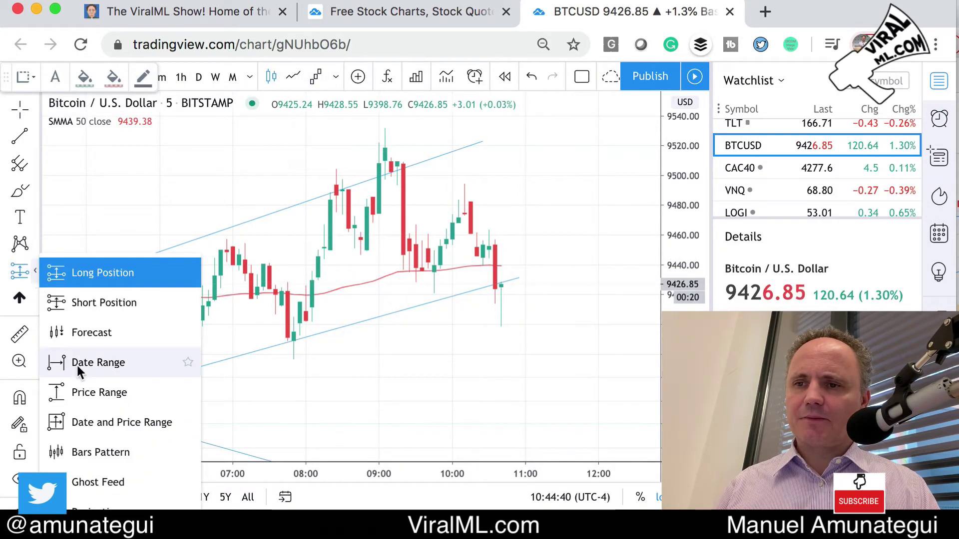
{"action": "left_click", "coordinate": [86, 392]}
{"action": "left_click", "coordinate": [299, 182]}
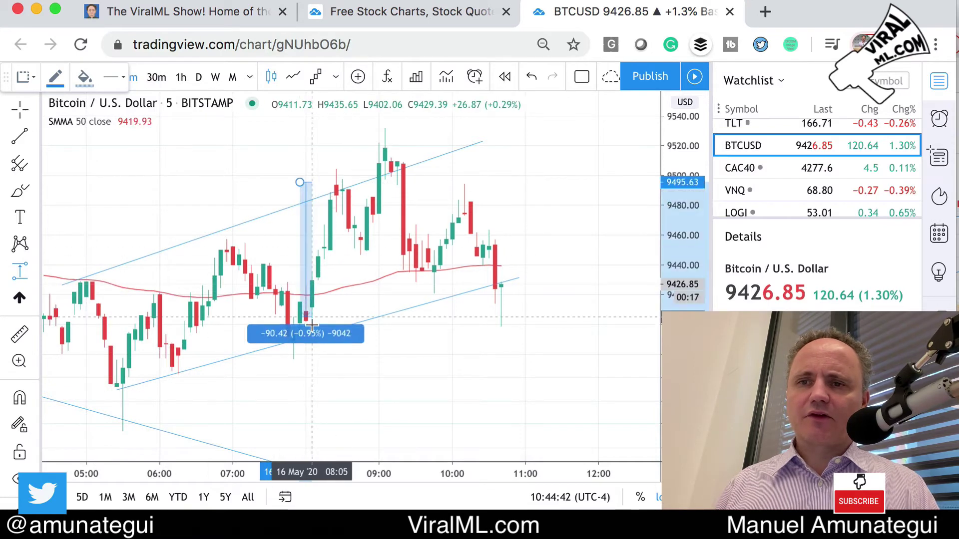
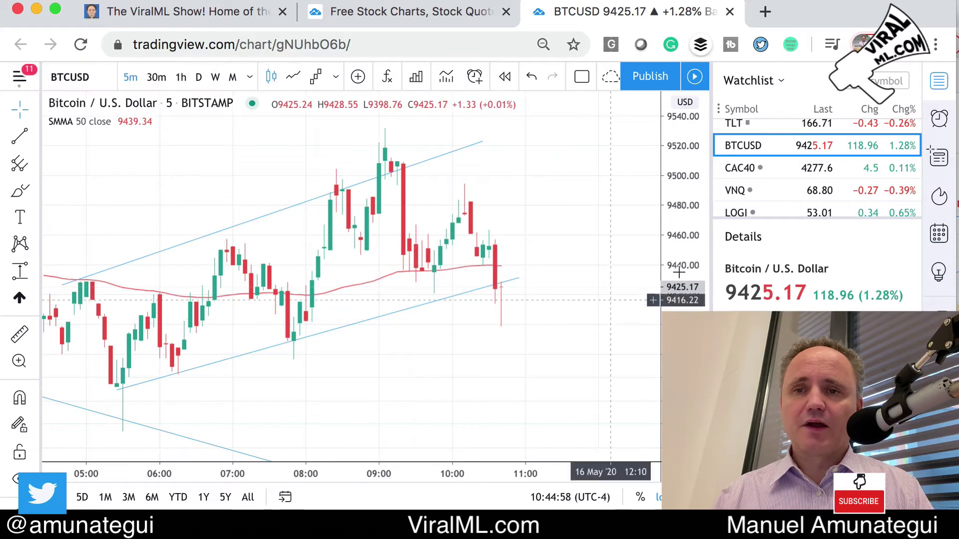
Step: Open VNQ from the watchlist at the daily interval and clear its existing drawings from the chart
{"action": "scroll", "coordinate": [799, 131], "scroll_direction": "down", "scroll_amount": 2}
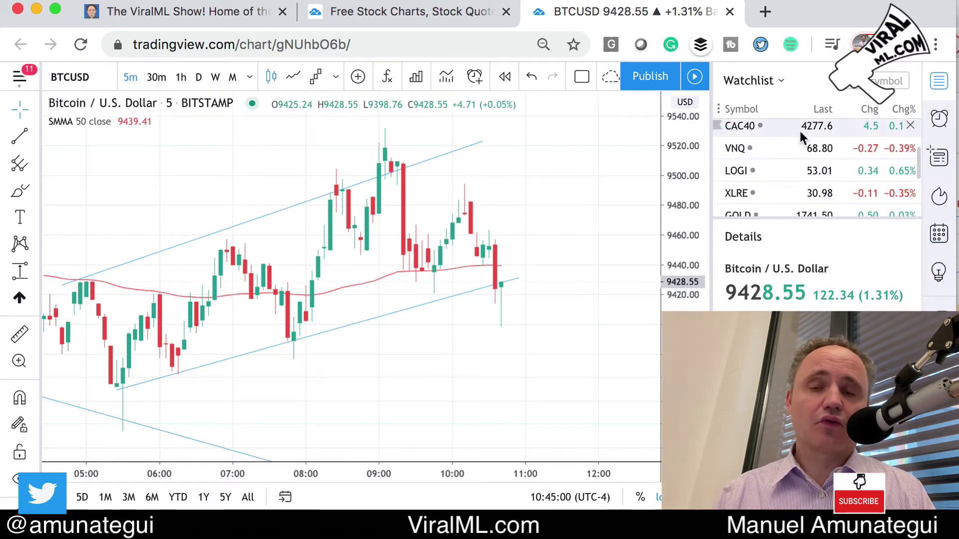
{"action": "left_click", "coordinate": [750, 146]}
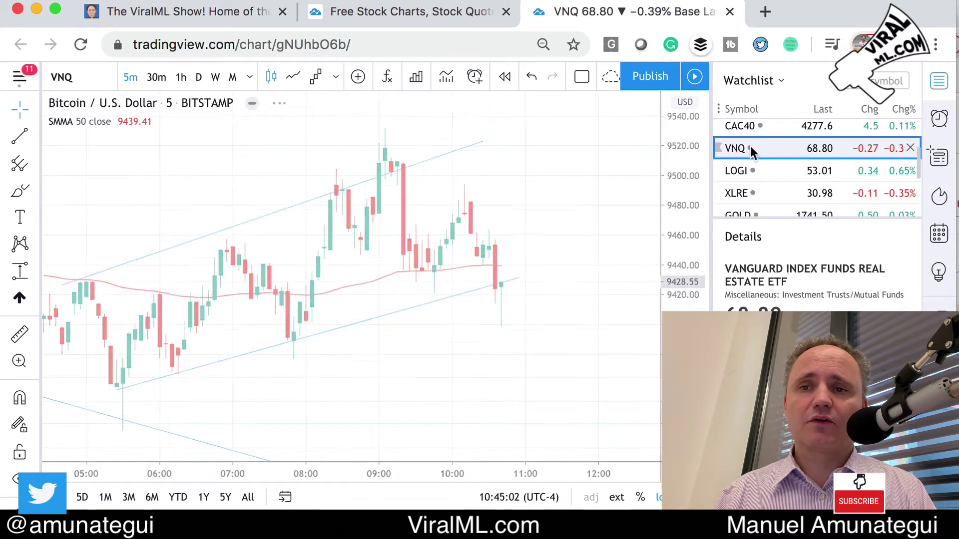
{"action": "left_click", "coordinate": [198, 78]}
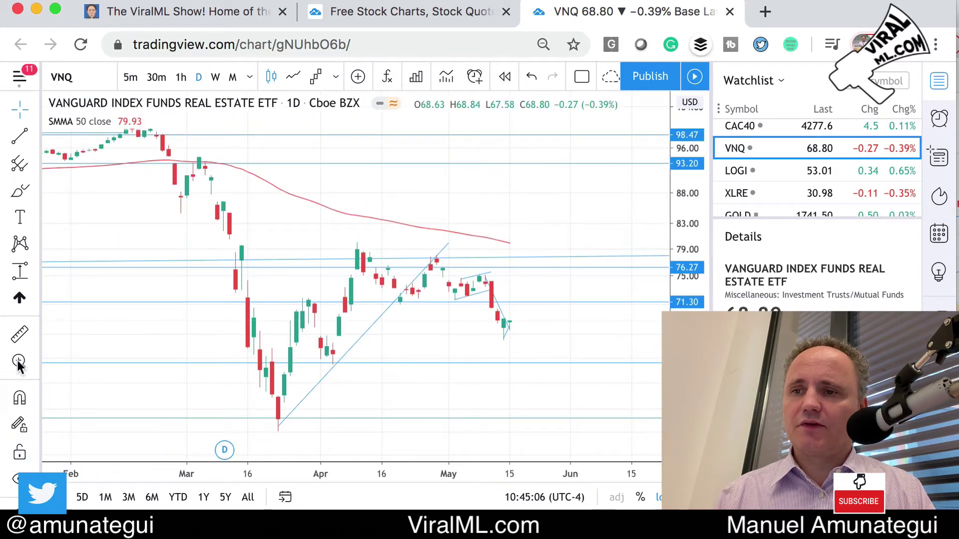
{"action": "left_click", "coordinate": [20, 478]}
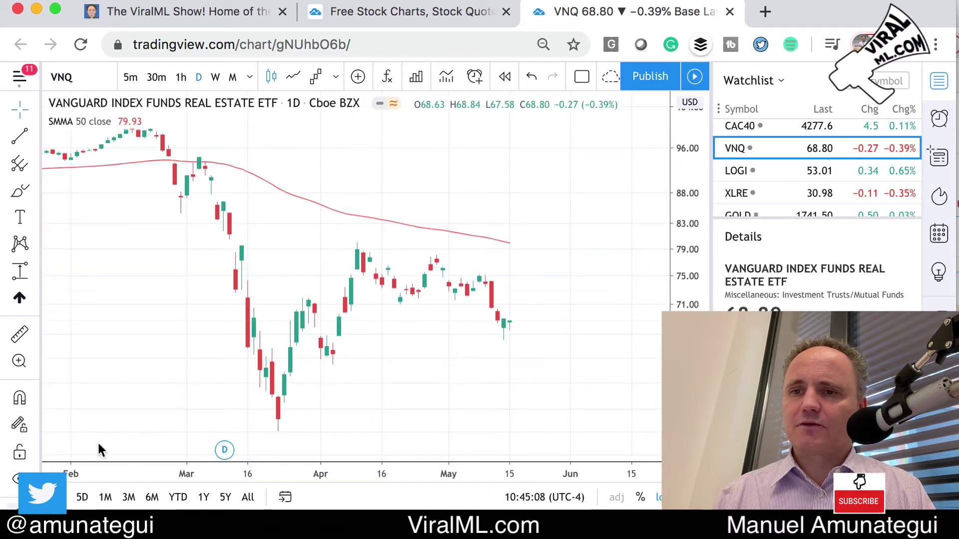
{"action": "left_click_drag", "start_coordinate": [477, 325], "coordinate": [582, 335]}
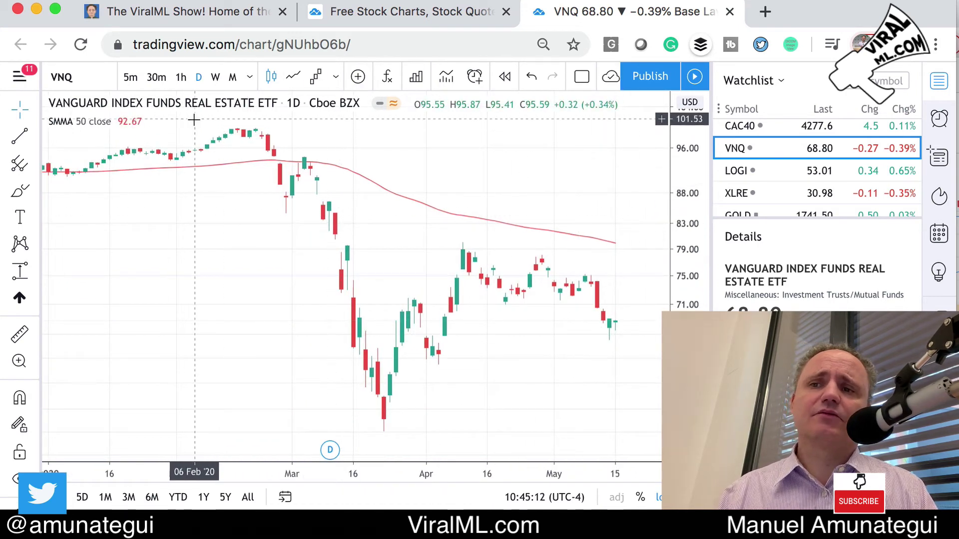
Step: Open the XLRE daily chart from the watchlist and clear its existing drawings from the chart
{"action": "left_click", "coordinate": [762, 194]}
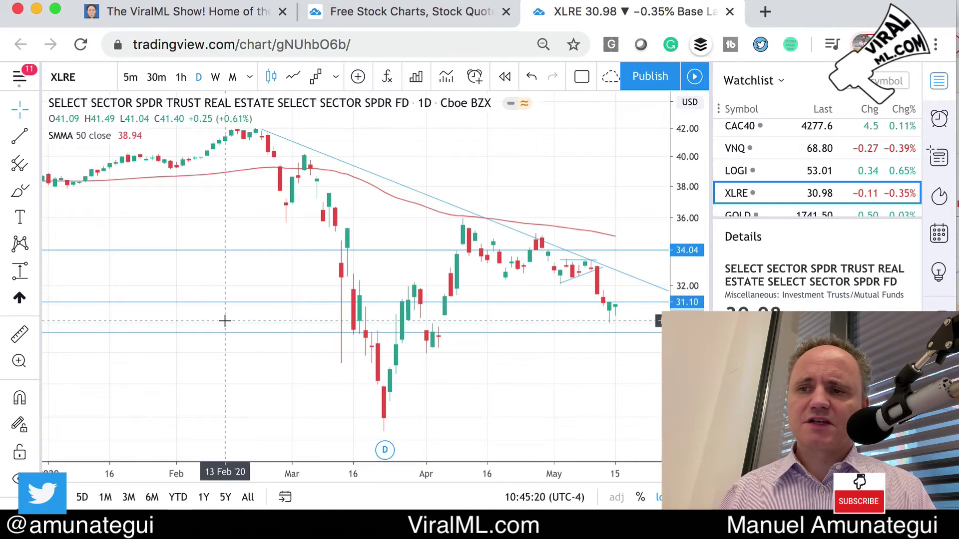
{"action": "left_click", "coordinate": [19, 478]}
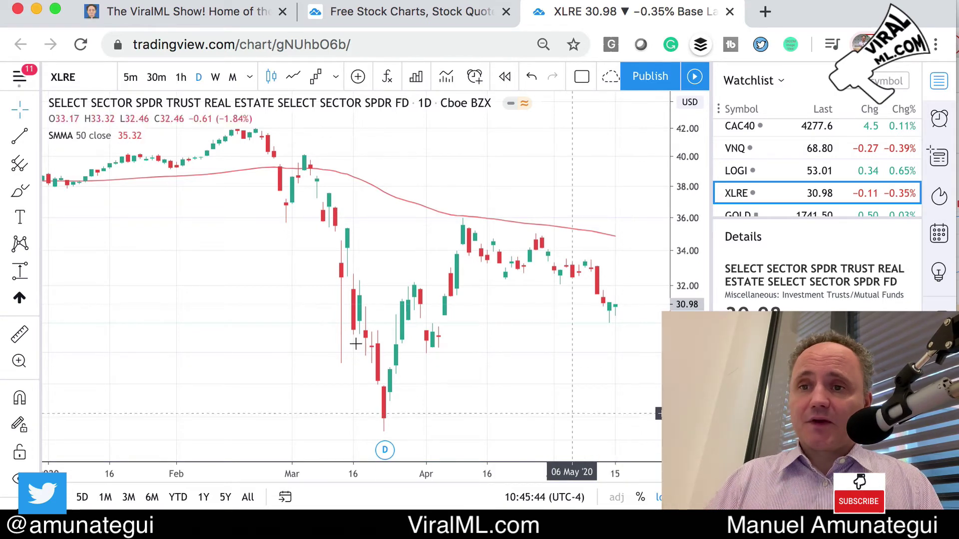
Step: Draw a falling trend line over the XLRE highs from 41.81 on 21 Feb '20 to well past the last candle
{"action": "scroll", "coordinate": [434, 279], "scroll_direction": "left", "scroll_amount": 1}
{"action": "scroll", "coordinate": [413, 313], "scroll_direction": "right", "scroll_amount": 4}
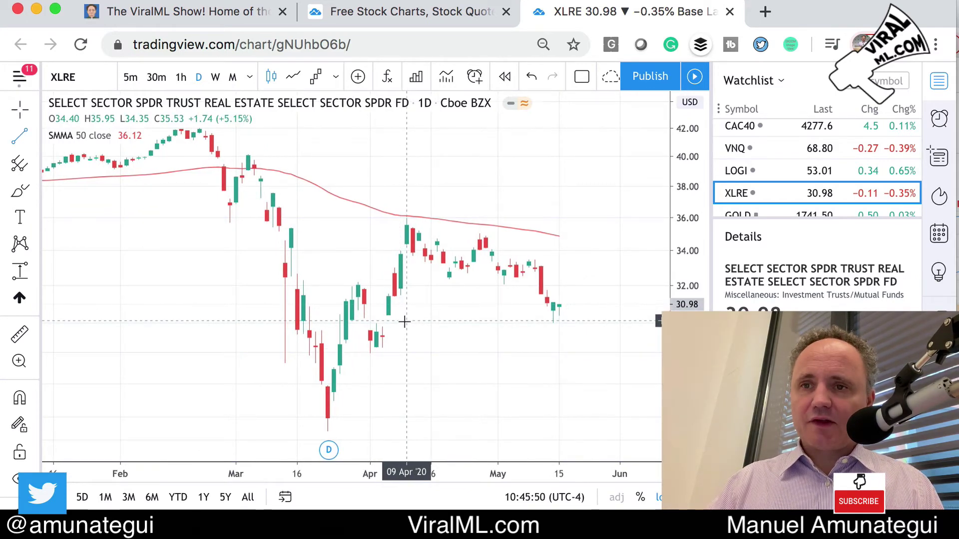
{"action": "key", "text": "alt+t"}
{"action": "left_click", "coordinate": [199, 131]}
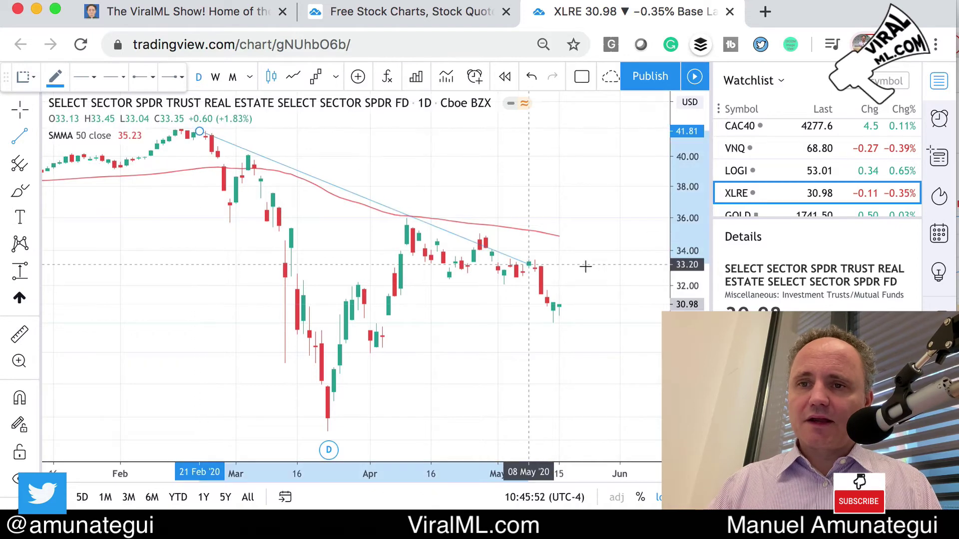
{"action": "left_click", "coordinate": [667, 299]}
{"action": "left_click", "coordinate": [662, 298]}
{"action": "left_click", "coordinate": [420, 225]}
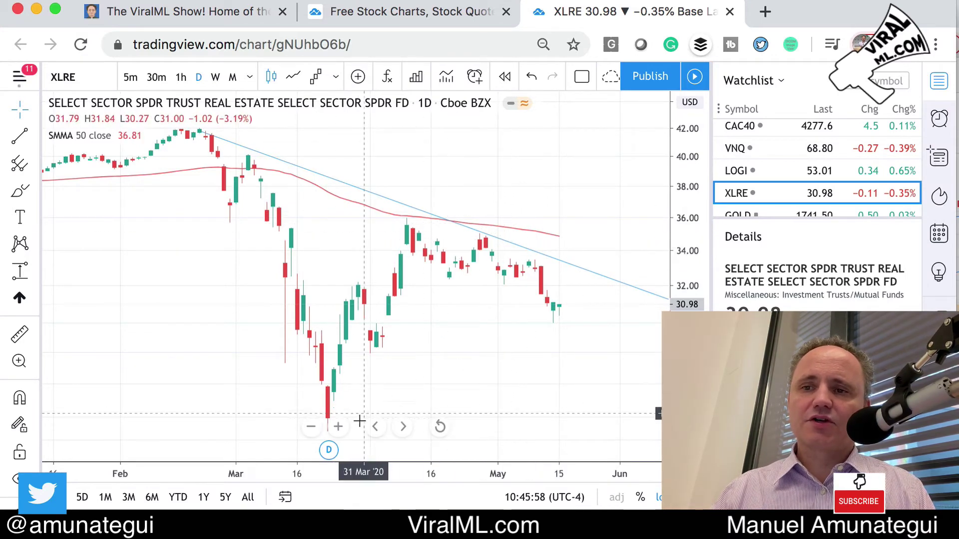
Step: Draw a rising trend line on XLRE from the 24 Mar '20 low up to 36.73 on about 12 May
{"action": "key", "text": "alt+t"}
{"action": "left_click", "coordinate": [334, 411]}
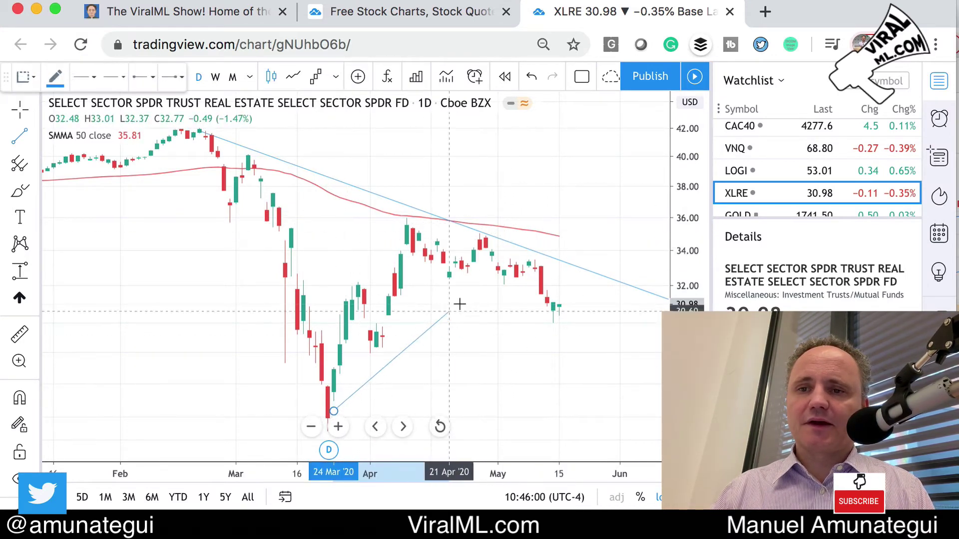
{"action": "left_click", "coordinate": [540, 206]}
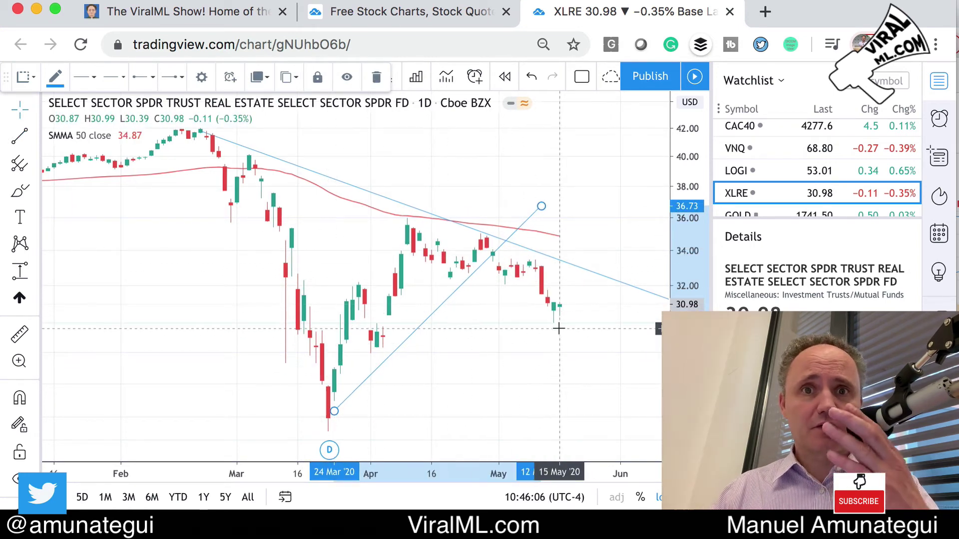
Step: Deselect the trend line and review XLRE's details, including its full financials overview, closing the overview after viewing it
{"action": "left_click", "coordinate": [589, 251]}
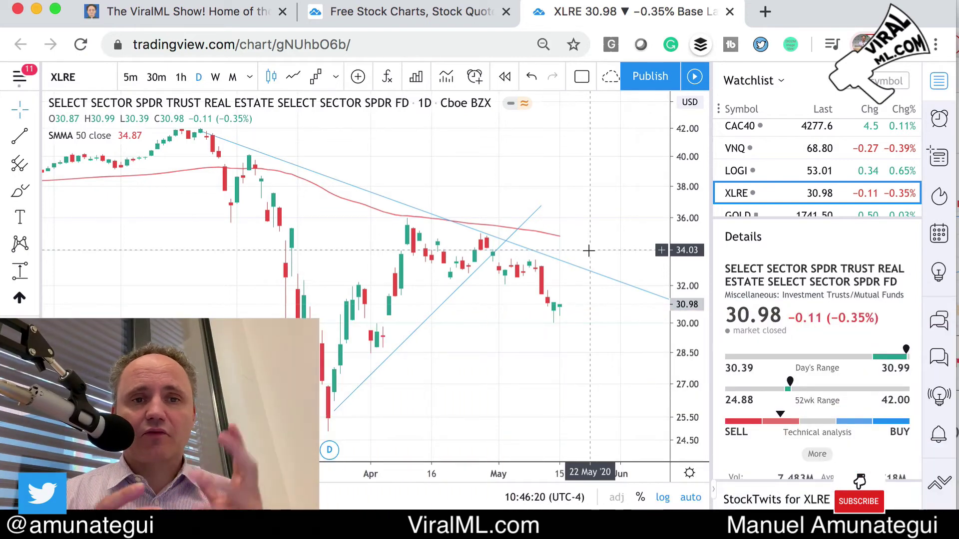
{"action": "scroll", "coordinate": [784, 286], "scroll_direction": "down", "scroll_amount": 1}
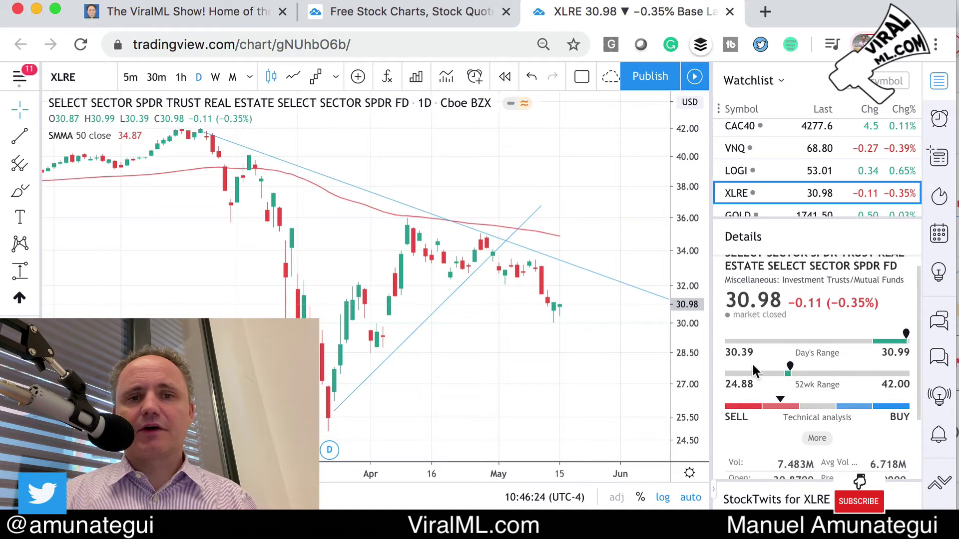
{"action": "scroll", "coordinate": [810, 412], "scroll_direction": "down", "scroll_amount": 5}
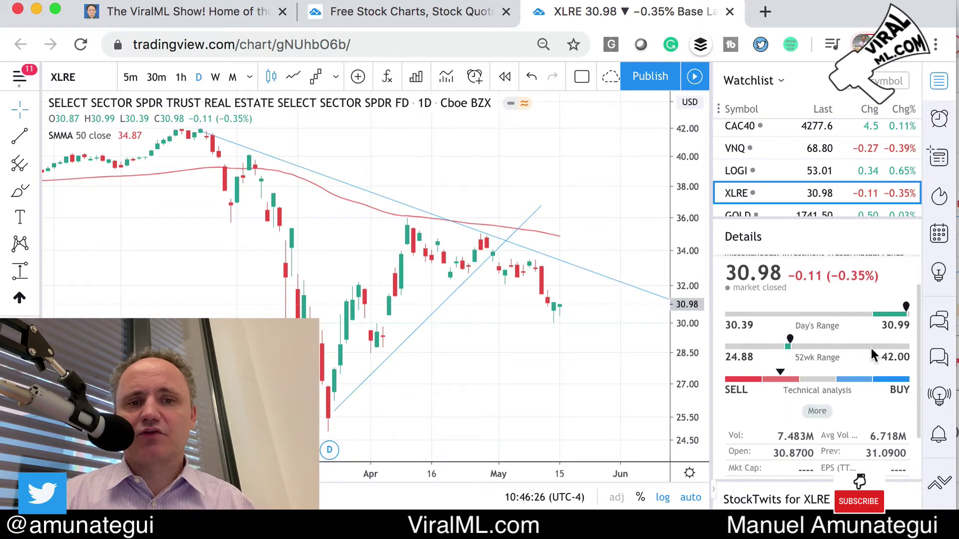
{"action": "scroll", "coordinate": [778, 393], "scroll_direction": "down", "scroll_amount": 1}
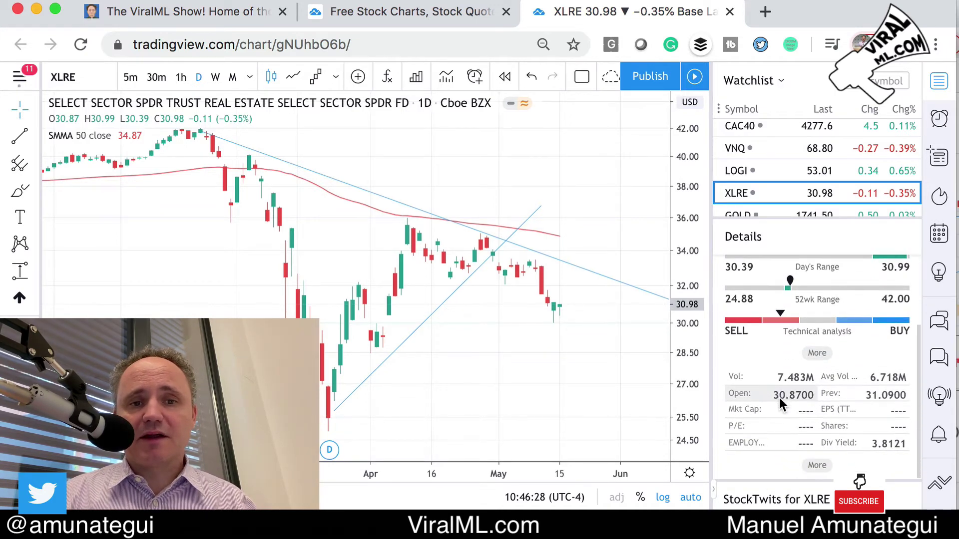
{"action": "left_click", "coordinate": [817, 466]}
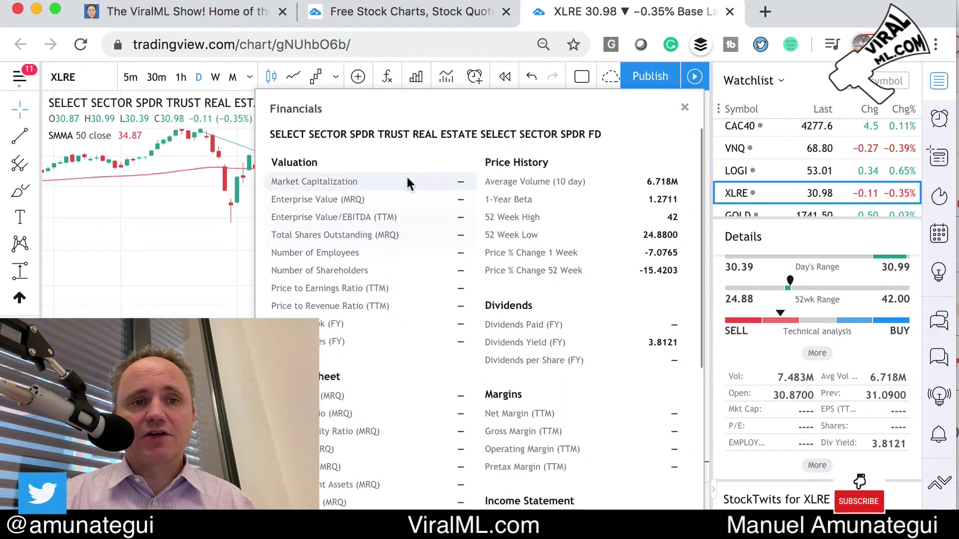
{"action": "left_click", "coordinate": [691, 113]}
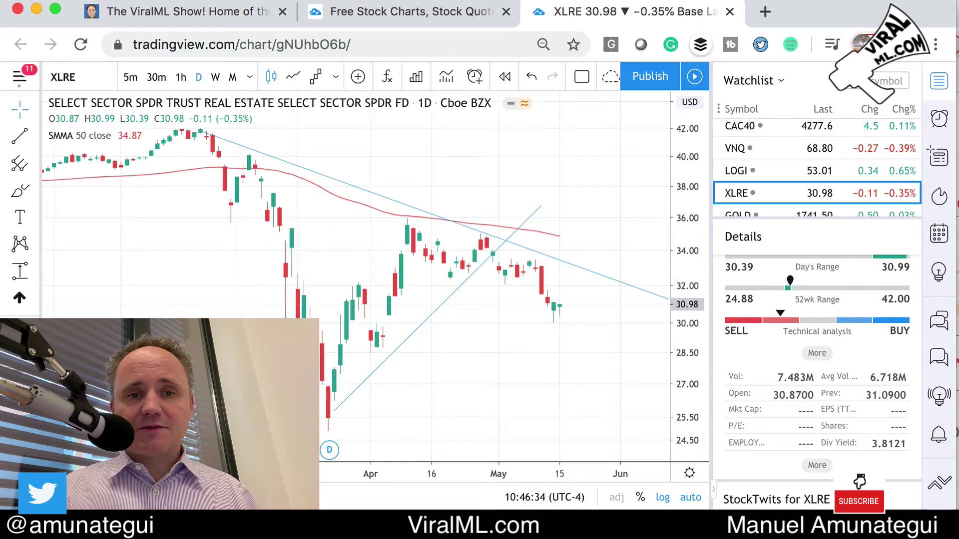
Step: Read through the StockTwits posts for XLRE below the symbol details
{"action": "scroll", "coordinate": [835, 470], "scroll_direction": "down", "scroll_amount": 5}
{"action": "scroll", "coordinate": [834, 468], "scroll_direction": "down", "scroll_amount": 8}
{"action": "scroll", "coordinate": [835, 469], "scroll_direction": "down", "scroll_amount": 1}
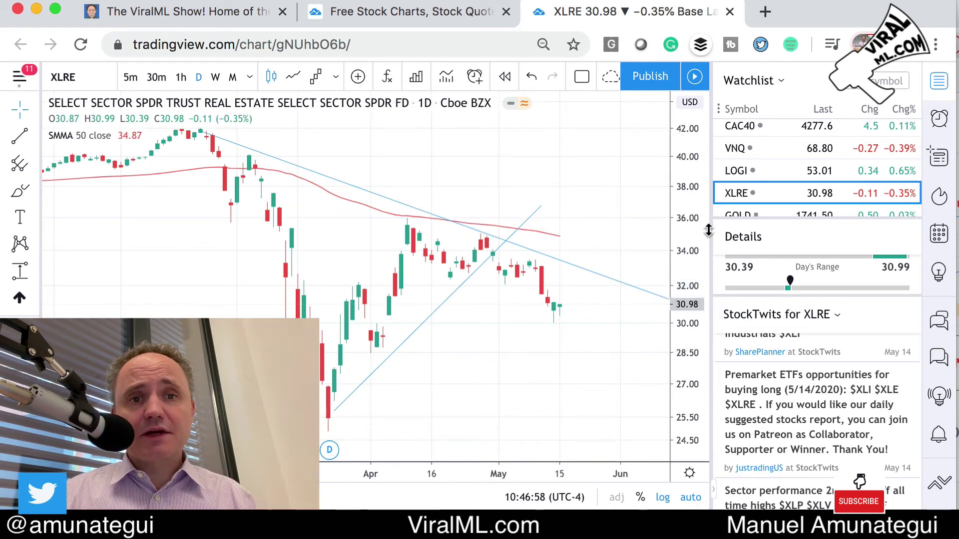
Step: Open the LOGI daily chart from the watchlist and show it as a line chart reaching back before December 2019
{"action": "left_click", "coordinate": [737, 173]}
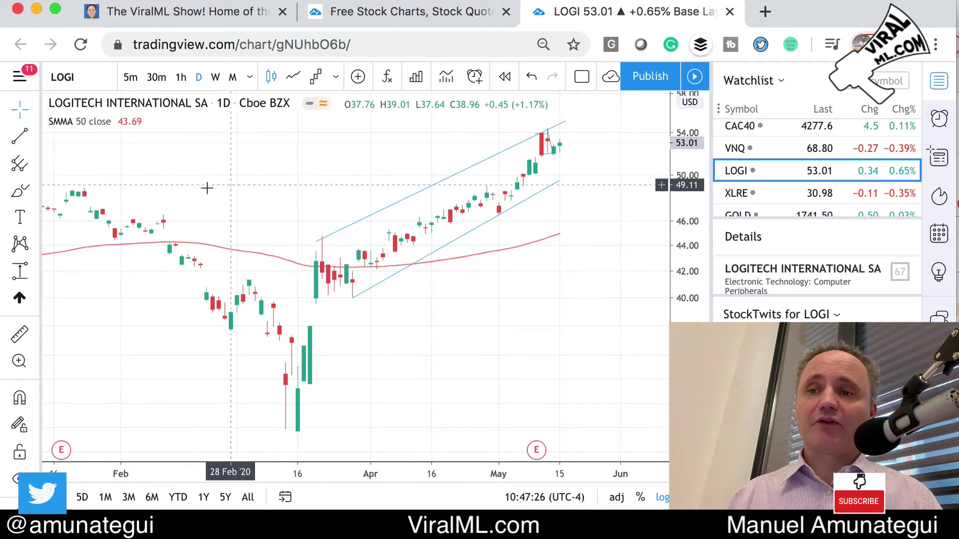
{"action": "left_click_drag", "start_coordinate": [430, 197], "coordinate": [332, 202]}
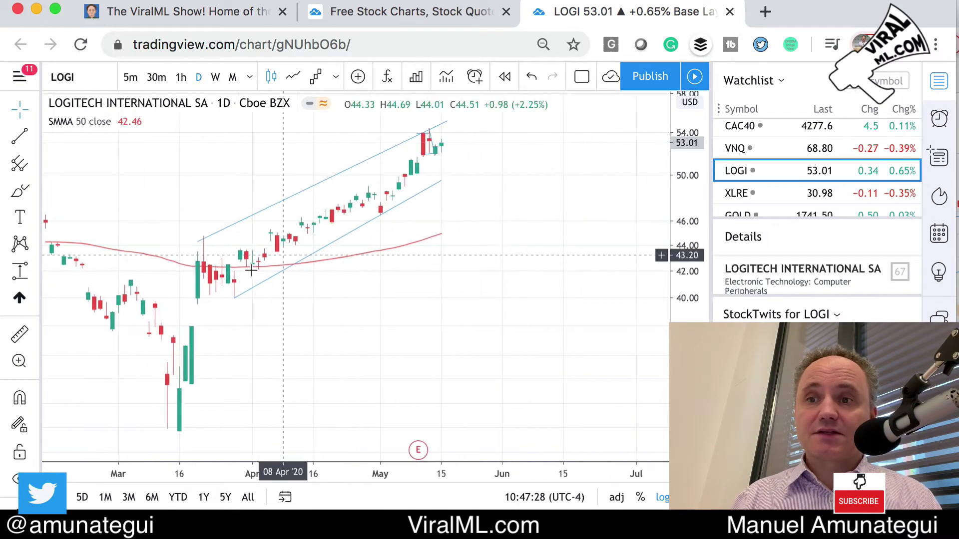
{"action": "left_click_drag", "start_coordinate": [417, 278], "coordinate": [541, 250]}
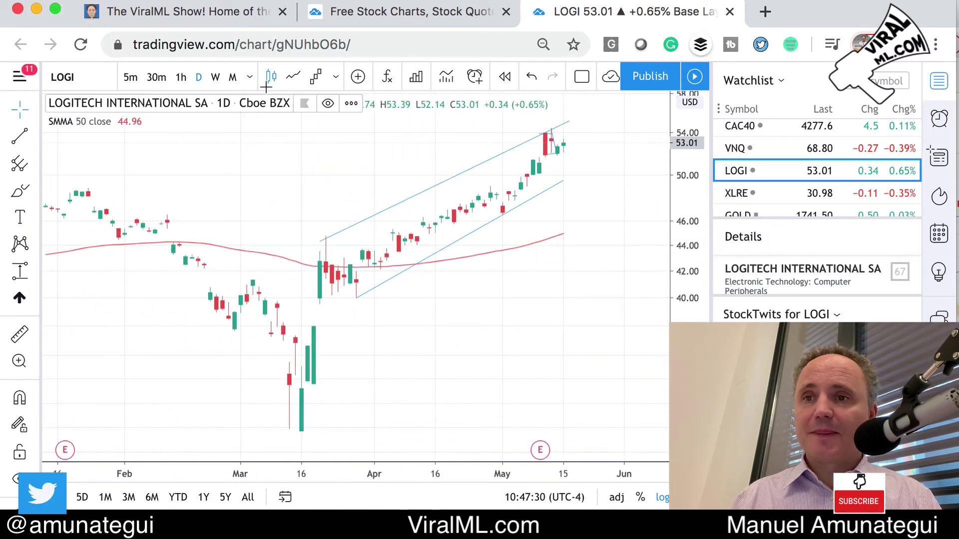
{"action": "left_click", "coordinate": [286, 77]}
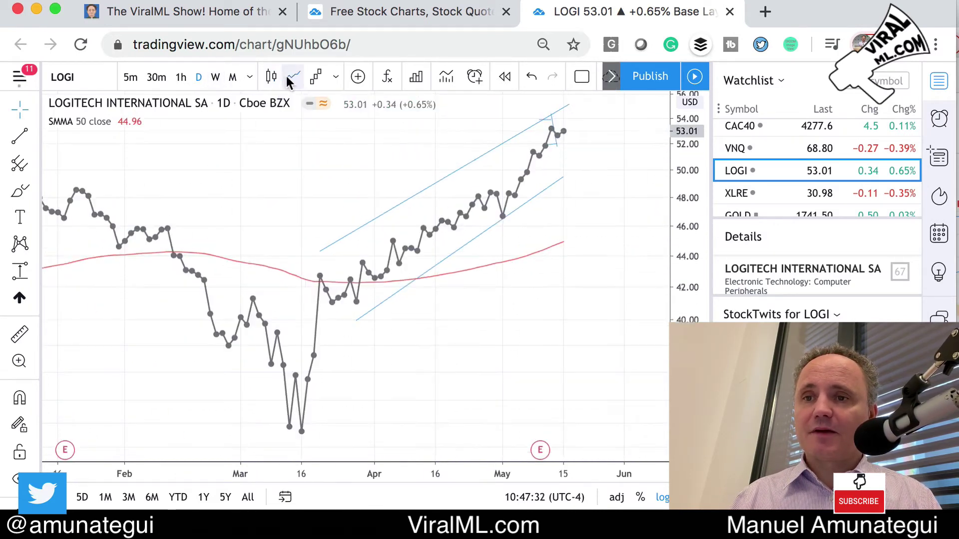
{"action": "left_click_drag", "start_coordinate": [254, 469], "coordinate": [360, 476]}
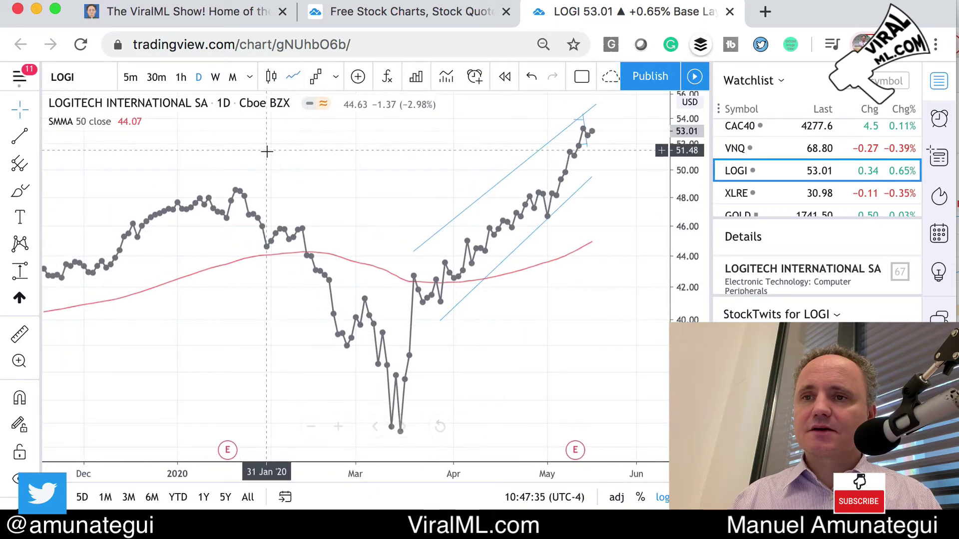
Step: Draw a falling trend line on LOGI from 48.42 on 22 Jan '20 down to 20 Apr '20
{"action": "key", "text": "alt+t"}
{"action": "left_click", "coordinate": [236, 191]}
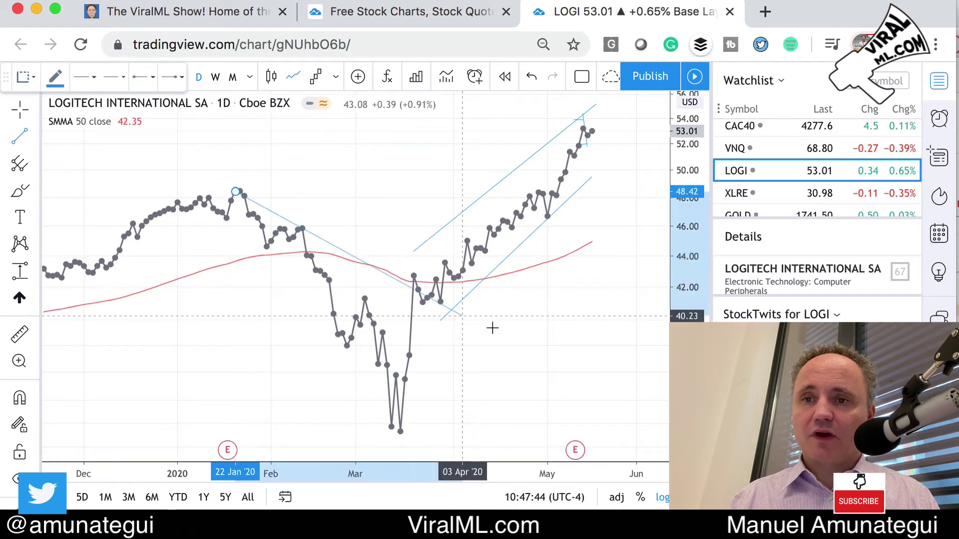
{"action": "left_click", "coordinate": [507, 338]}
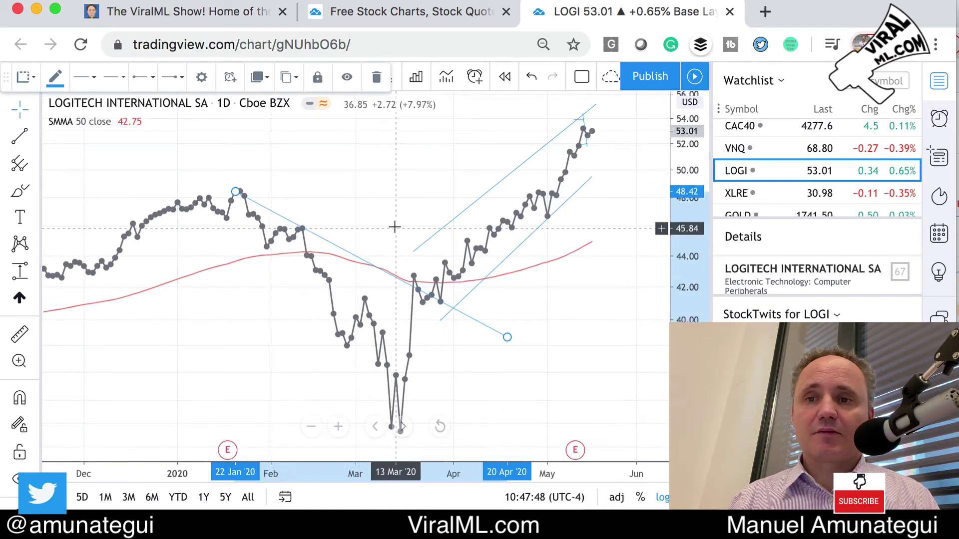
Step: Draw a rising trend line on LOGI from 40.87 on about 26 Mar '20 past the last point and delete the old lower channel line
{"action": "left_click", "coordinate": [439, 286]}
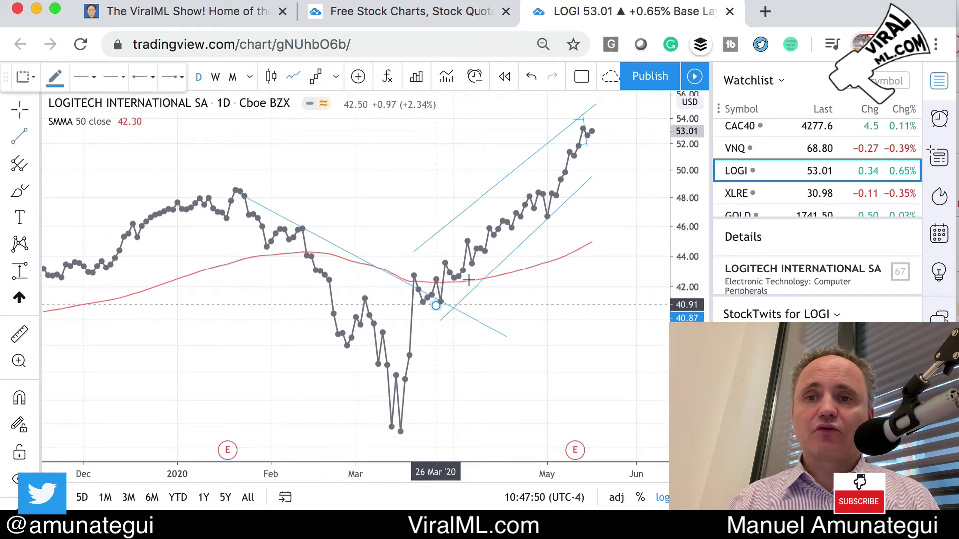
{"action": "left_click", "coordinate": [444, 297]}
{"action": "left_click", "coordinate": [642, 159]}
{"action": "left_click", "coordinate": [495, 284]}
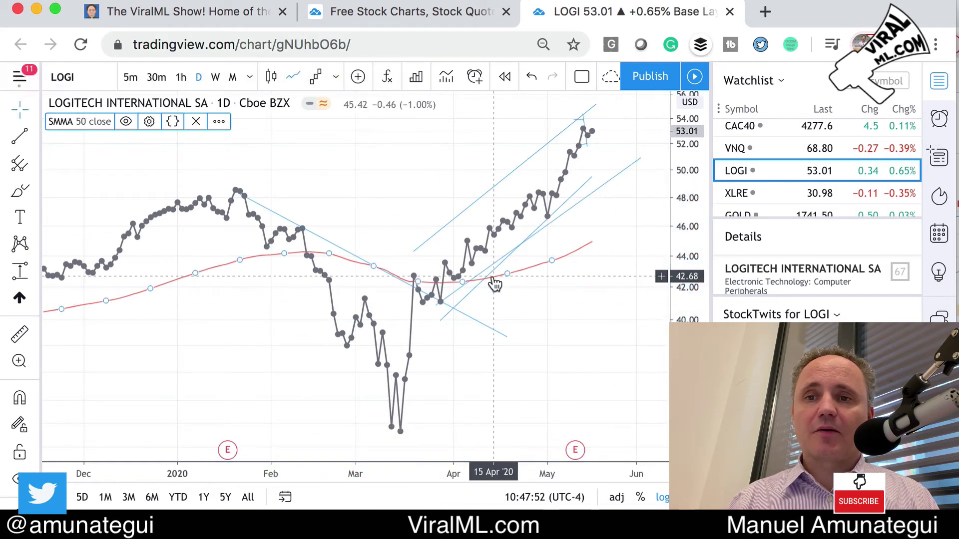
{"action": "left_click", "coordinate": [476, 294]}
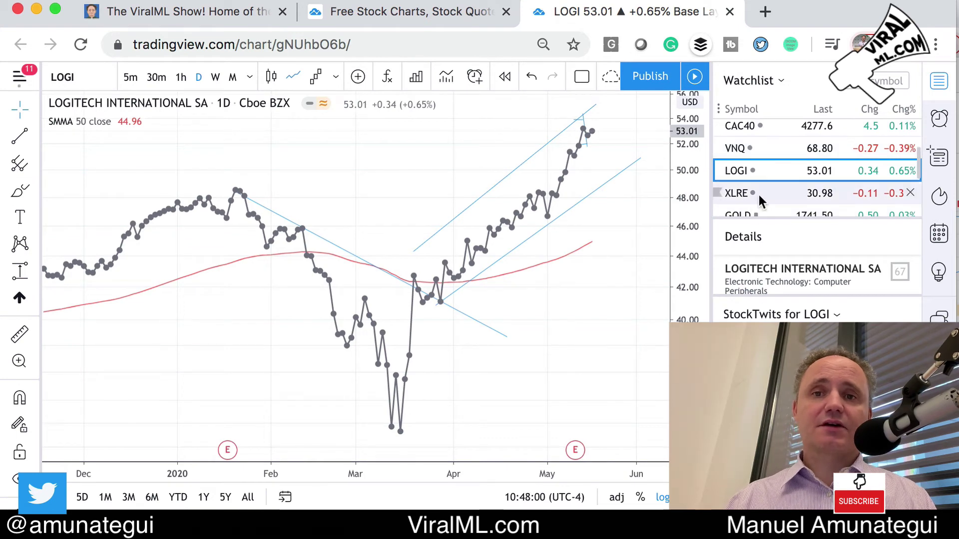
Step: Look through the stock screener below the LOGI chart and collapse it again
{"action": "scroll", "coordinate": [756, 146], "scroll_direction": "up", "scroll_amount": 2}
{"action": "scroll", "coordinate": [756, 146], "scroll_direction": "down", "scroll_amount": 8}
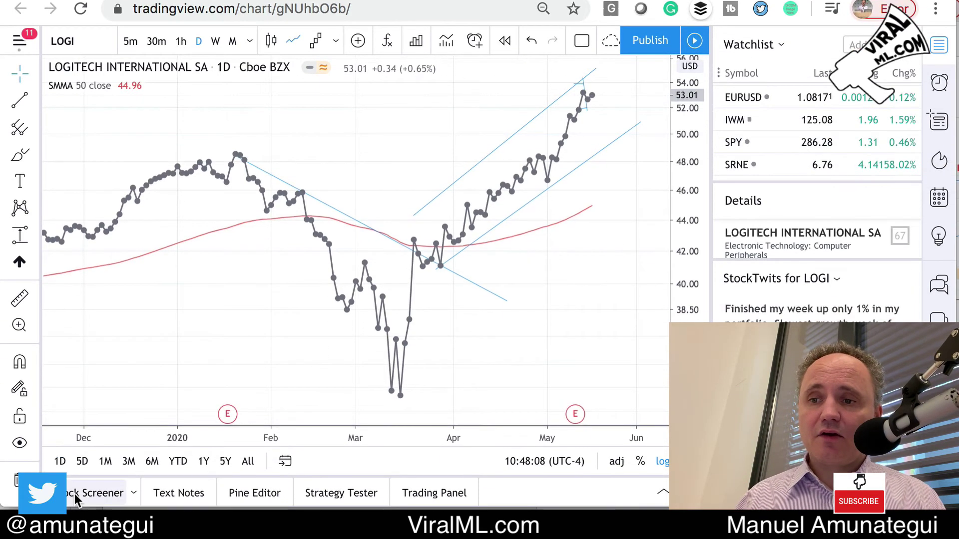
{"action": "left_click", "coordinate": [89, 494]}
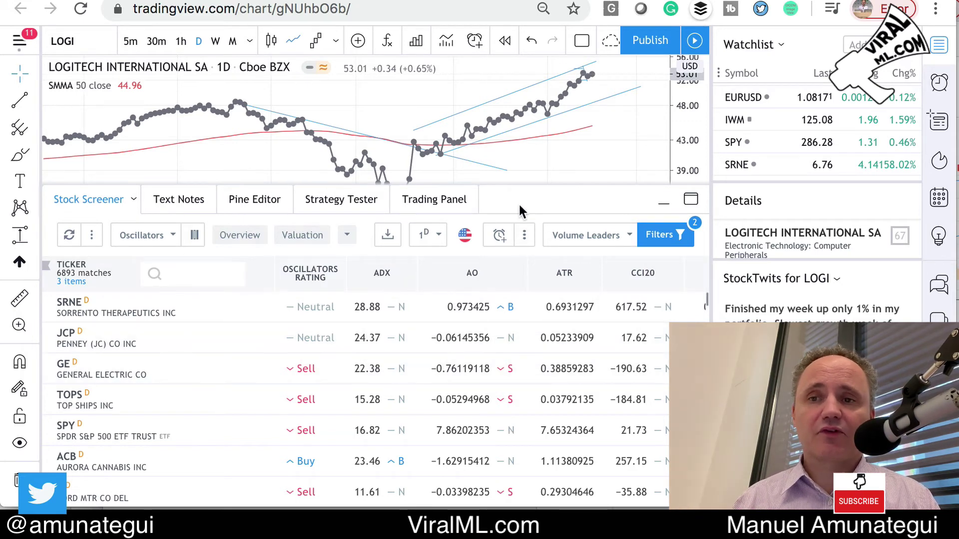
{"action": "left_click", "coordinate": [665, 201]}
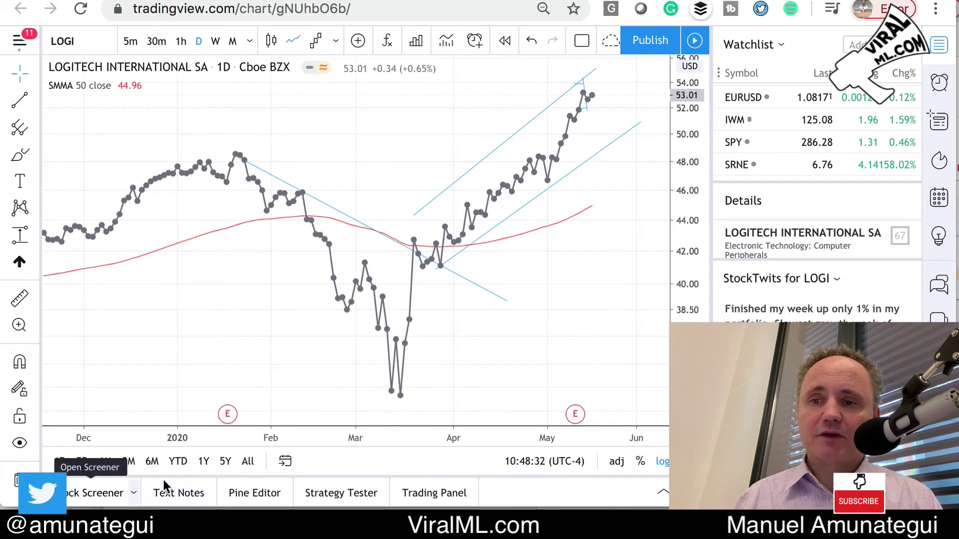
Step: Add color=color.yellow to the plot(close) line of the Pine script and add the script to the LOGI chart
{"action": "left_click", "coordinate": [266, 494]}
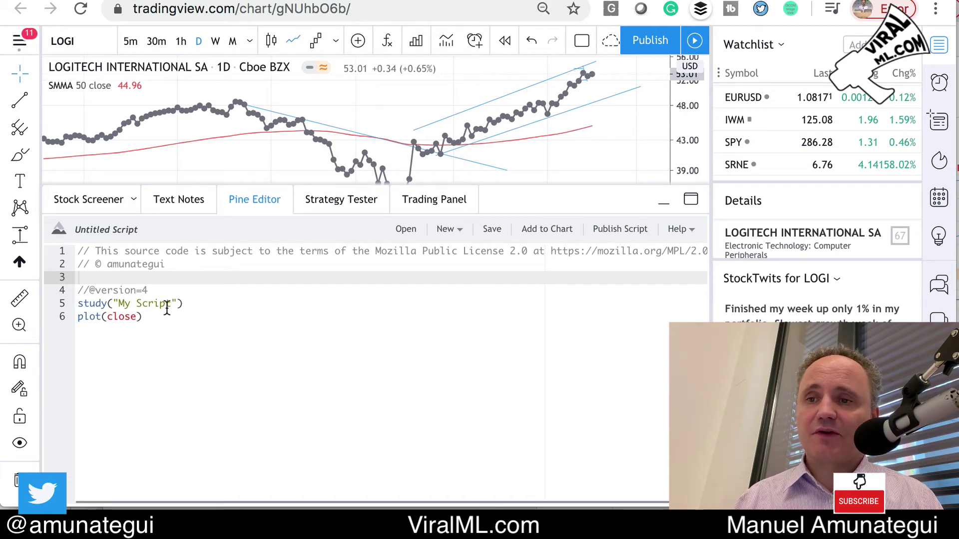
{"action": "left_click", "coordinate": [134, 318]}
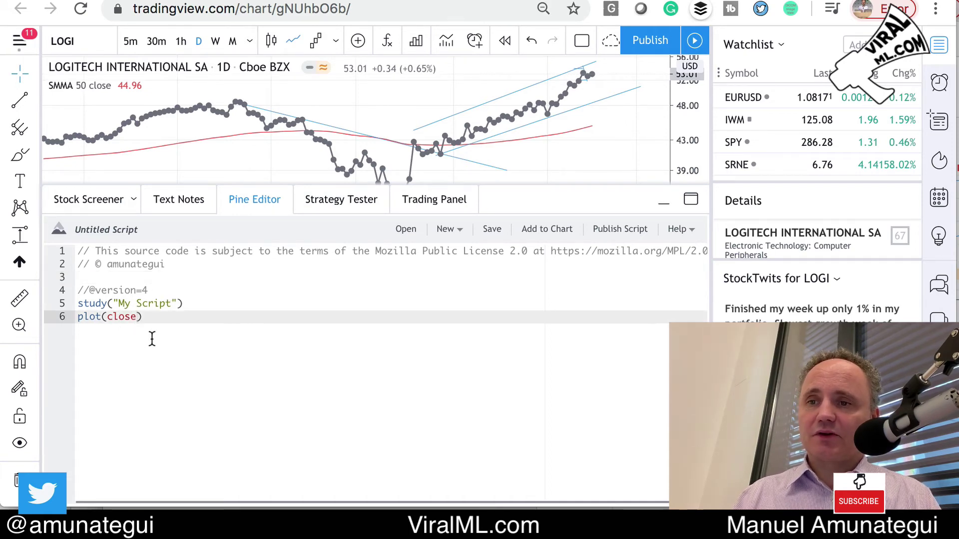
{"action": "type", "text": ", color=color."}
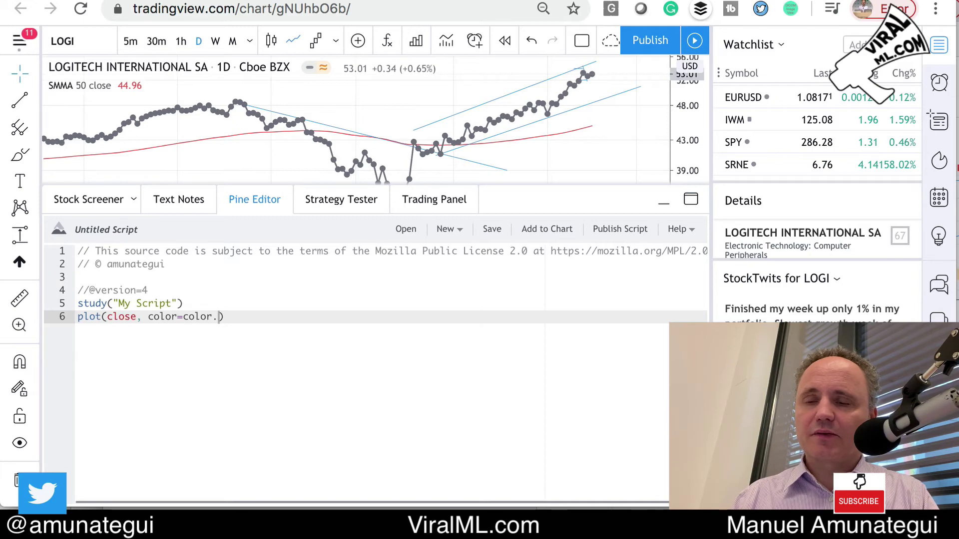
{"action": "type", "text": "y"}
{"action": "key", "text": "BackSpace"}
{"action": "type", "text": "yellow"}
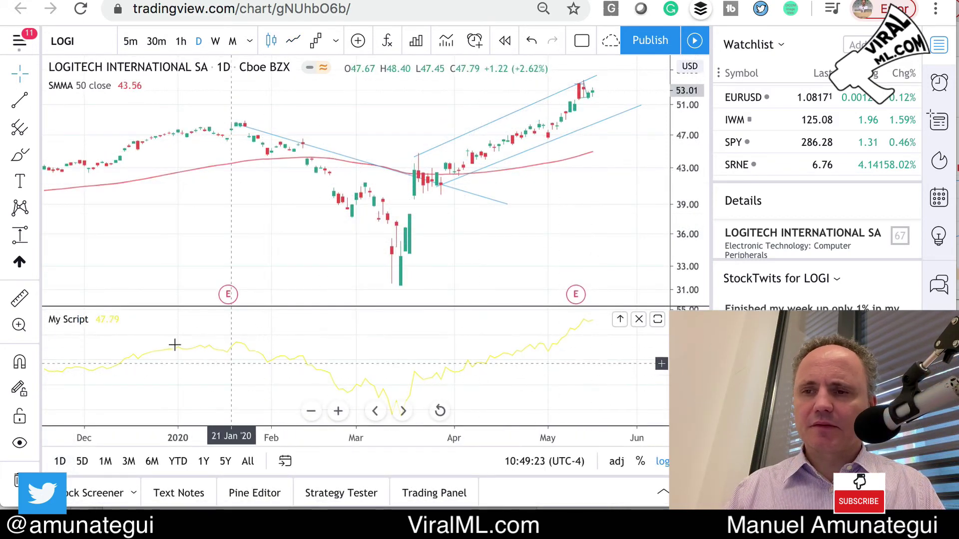
Step: Change the Pine script's plot color to color.blue and add the revised script to the chart
{"action": "left_click", "coordinate": [254, 493]}
{"action": "double_click", "coordinate": [219, 316]}
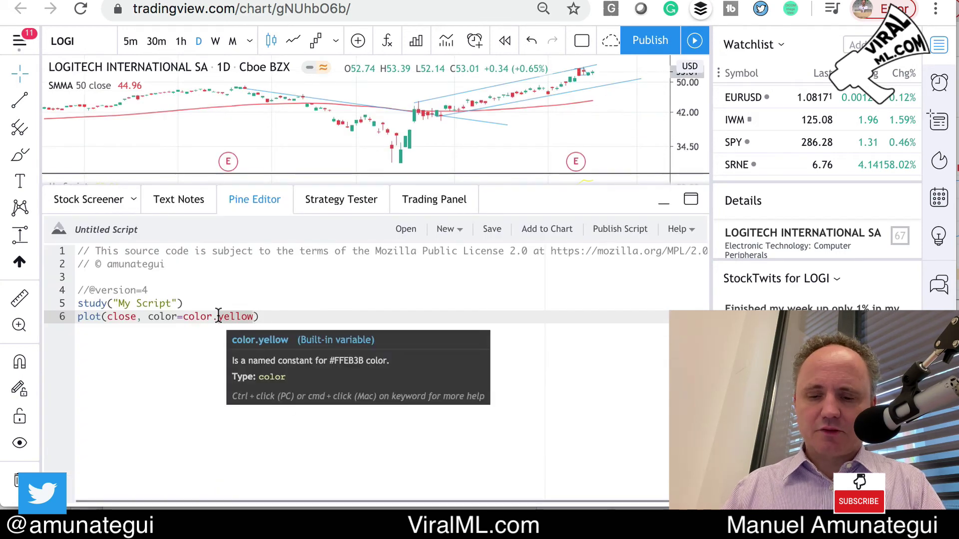
{"action": "type", "text": "blue"}
{"action": "left_click", "coordinate": [494, 228]}
{"action": "left_click", "coordinate": [590, 320]}
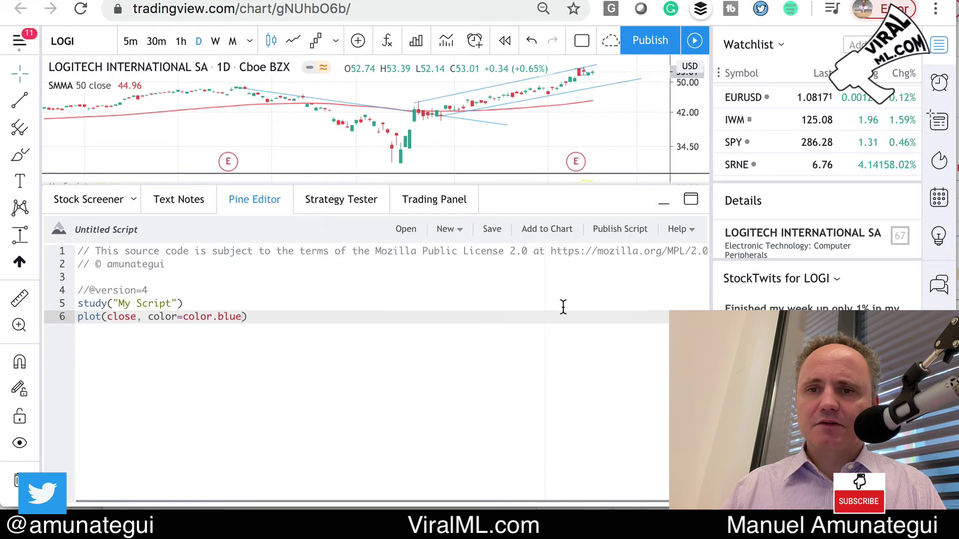
Step: Collapse the Pine Editor and remove the yellow My Script indicator from the LOGI chart
{"action": "left_click", "coordinate": [663, 202]}
{"action": "mouse_move", "coordinate": [92, 267]}
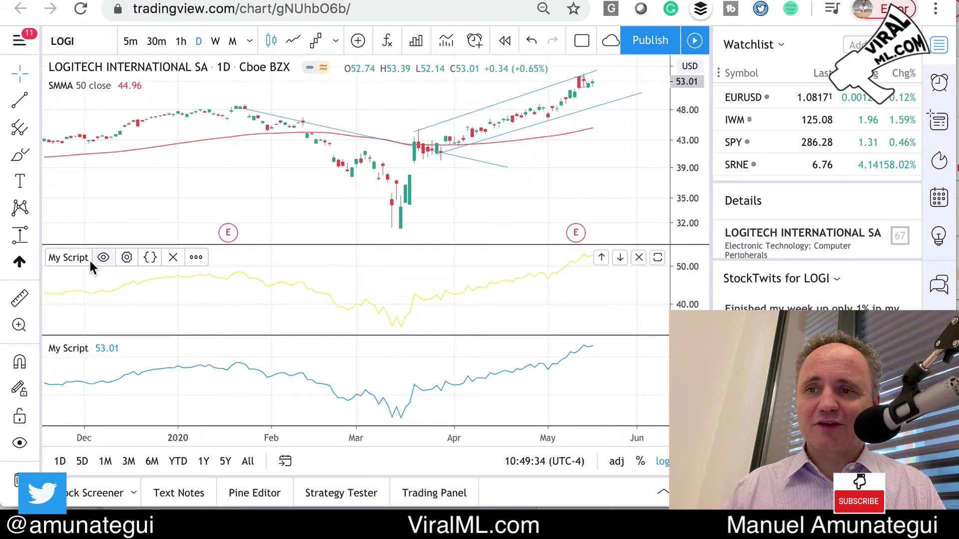
{"action": "left_click", "coordinate": [173, 258]}
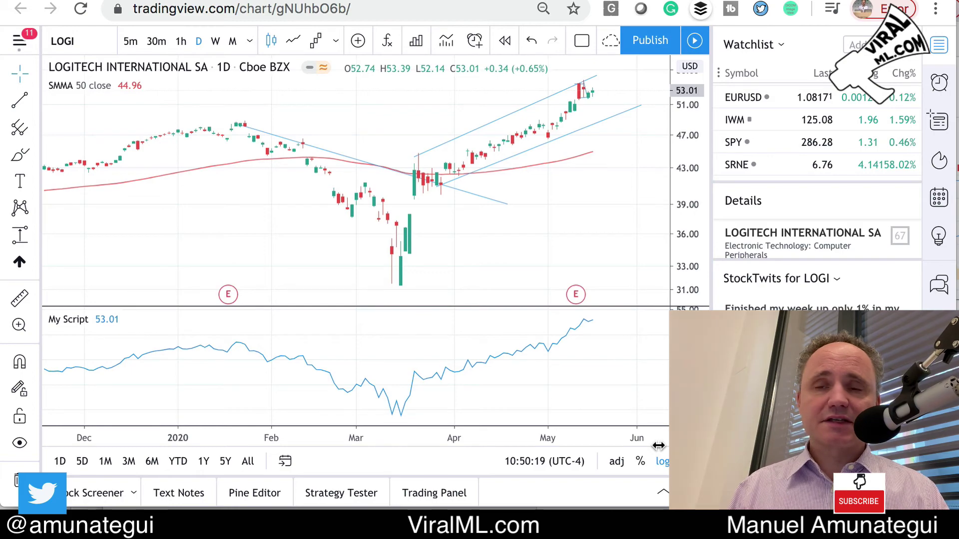
Step: Switch to the viralml.com site and look over its homepage
{"action": "left_click", "coordinate": [169, 22]}
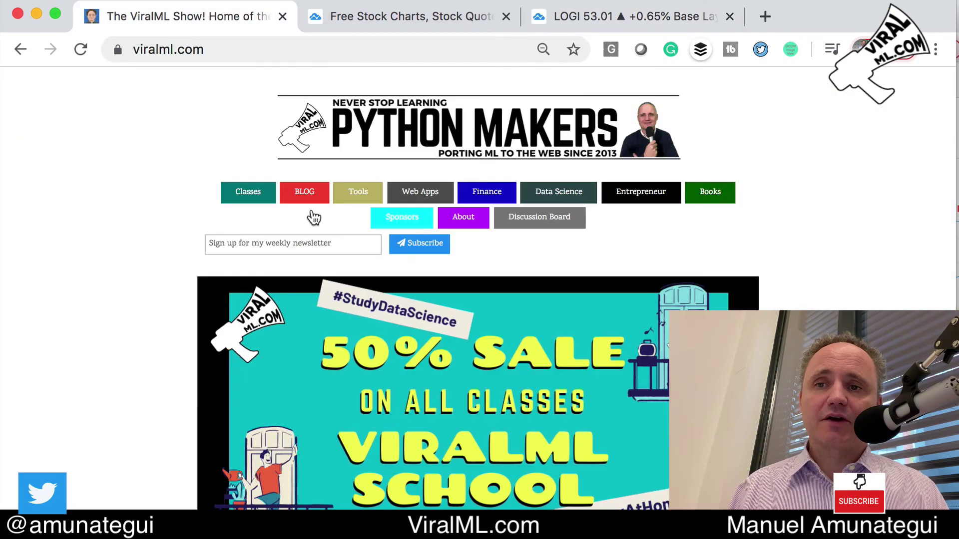
{"action": "scroll", "coordinate": [360, 234], "scroll_direction": "down", "scroll_amount": 3}
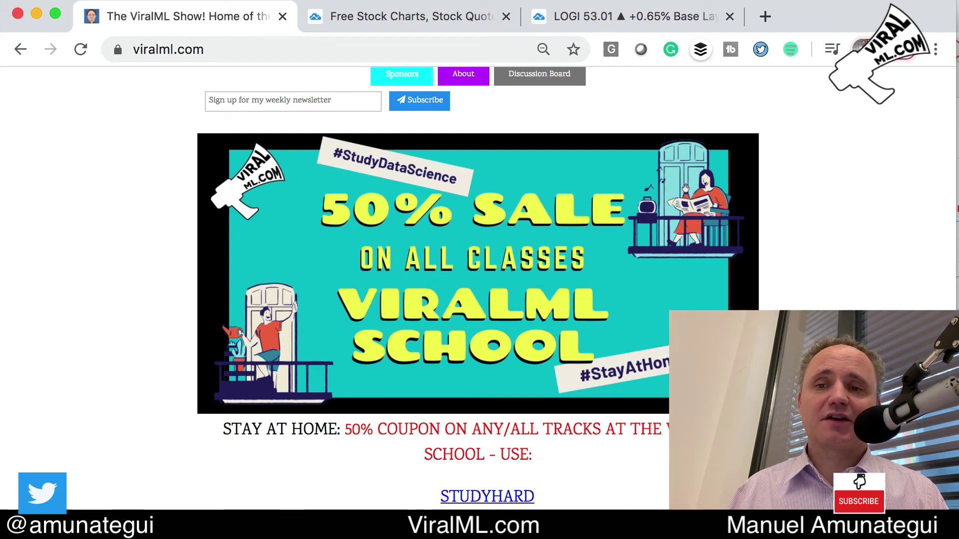
{"action": "scroll", "coordinate": [486, 502], "scroll_direction": "down", "scroll_amount": 5}
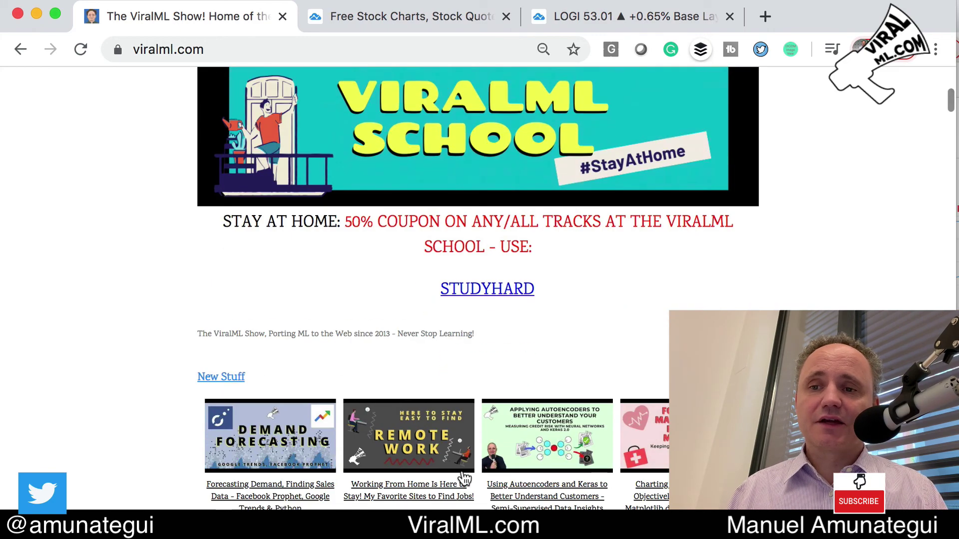
{"action": "scroll", "coordinate": [464, 478], "scroll_direction": "up", "scroll_amount": 8}
Step: Open the ViralML classes page, review the course tracks, and return to the LOGI chart in TradingView
{"action": "left_click", "coordinate": [253, 193]}
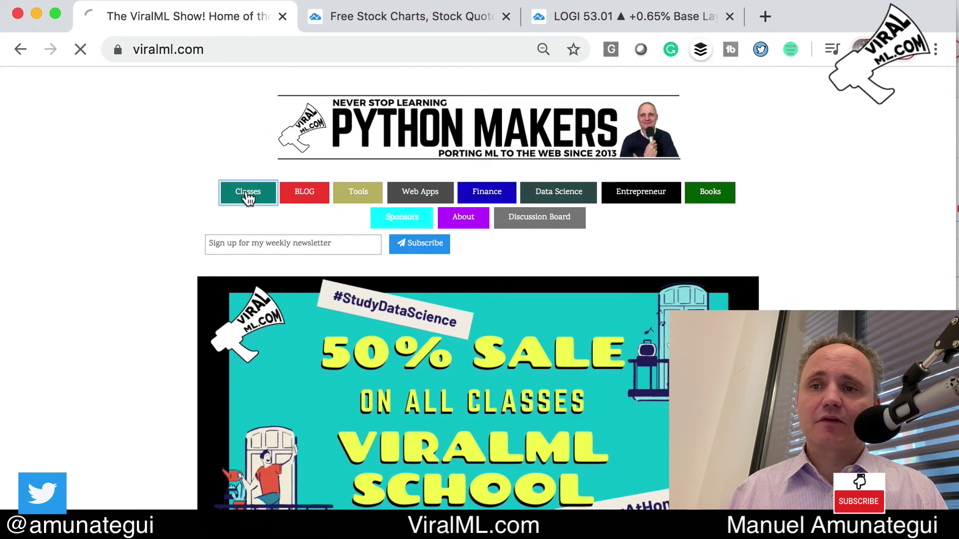
{"action": "scroll", "coordinate": [388, 295], "scroll_direction": "down", "scroll_amount": 10}
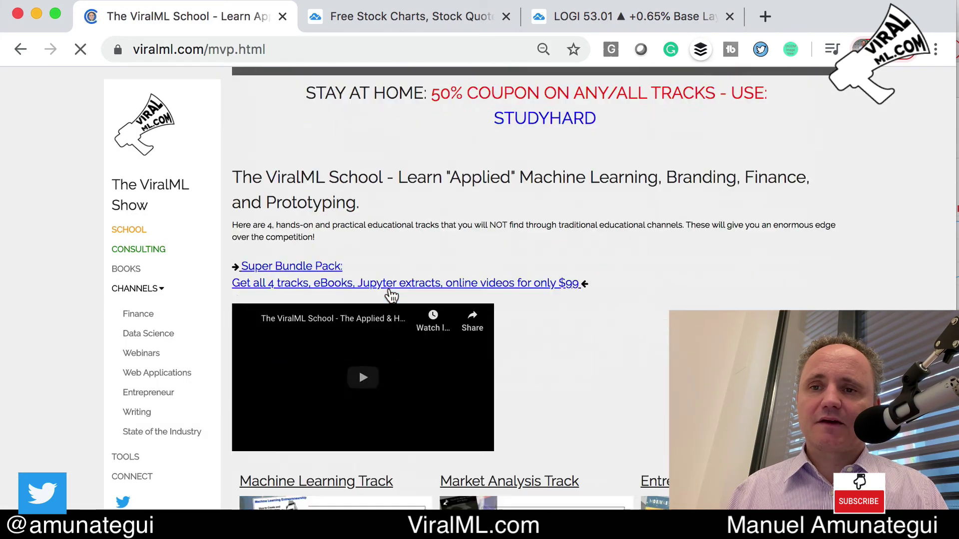
{"action": "scroll", "coordinate": [391, 295], "scroll_direction": "down", "scroll_amount": 3}
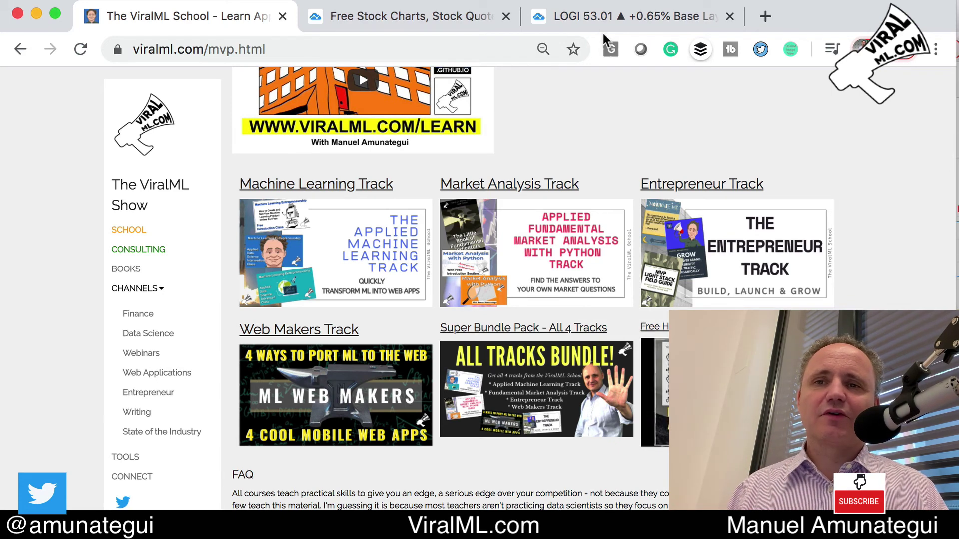
{"action": "left_click", "coordinate": [595, 15]}
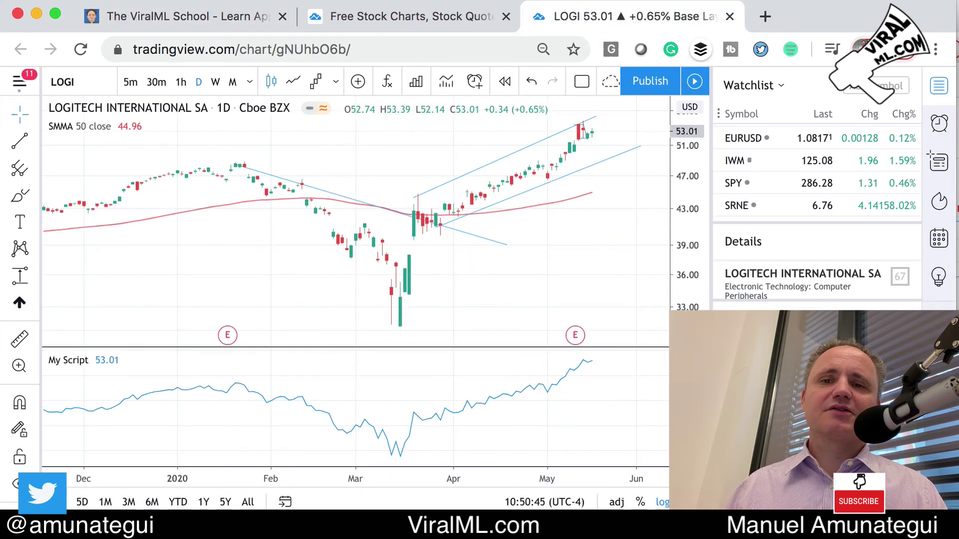